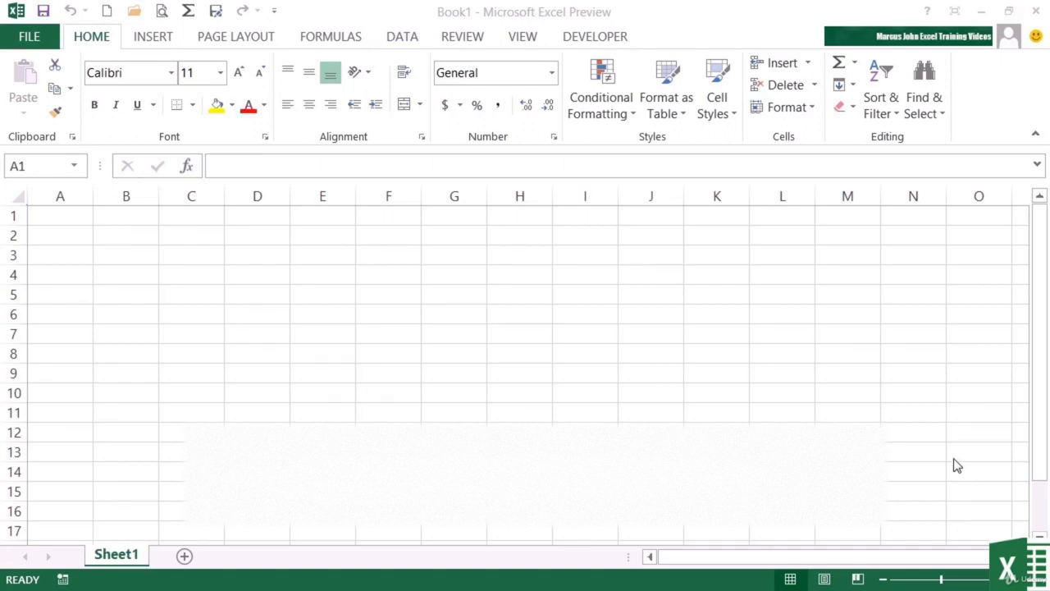
Enter 56 in cell E6 and keep that cell selected
click(321, 312)
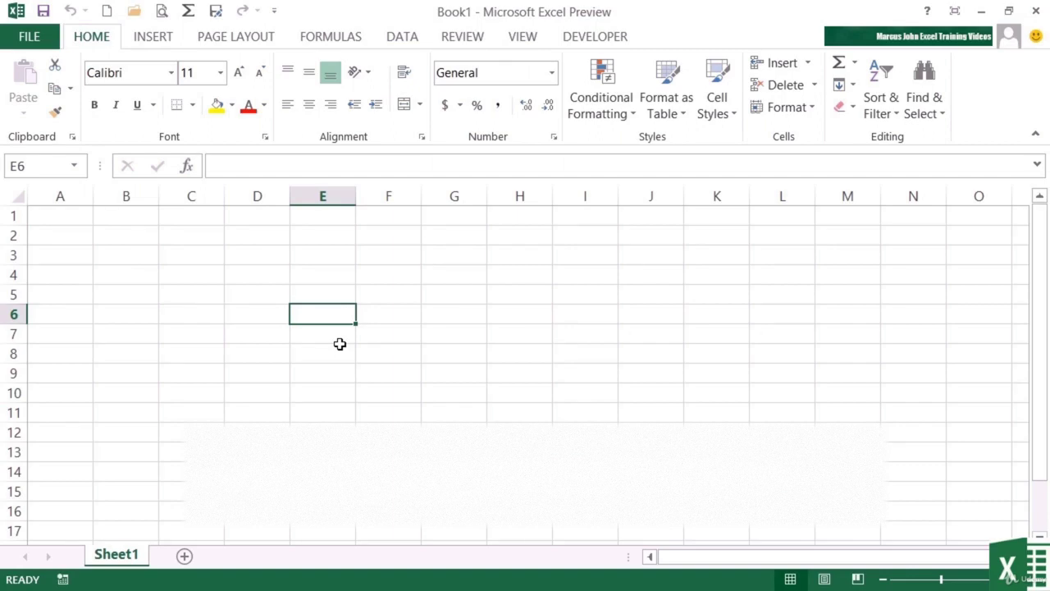
text(56)
key(Tab)
key(shift+Tab)
Start recording a macro named cmdRedHighlight with the shortcut Ctrl+Shift+R, stored in the Personal Macro Workbook
click(608, 38)
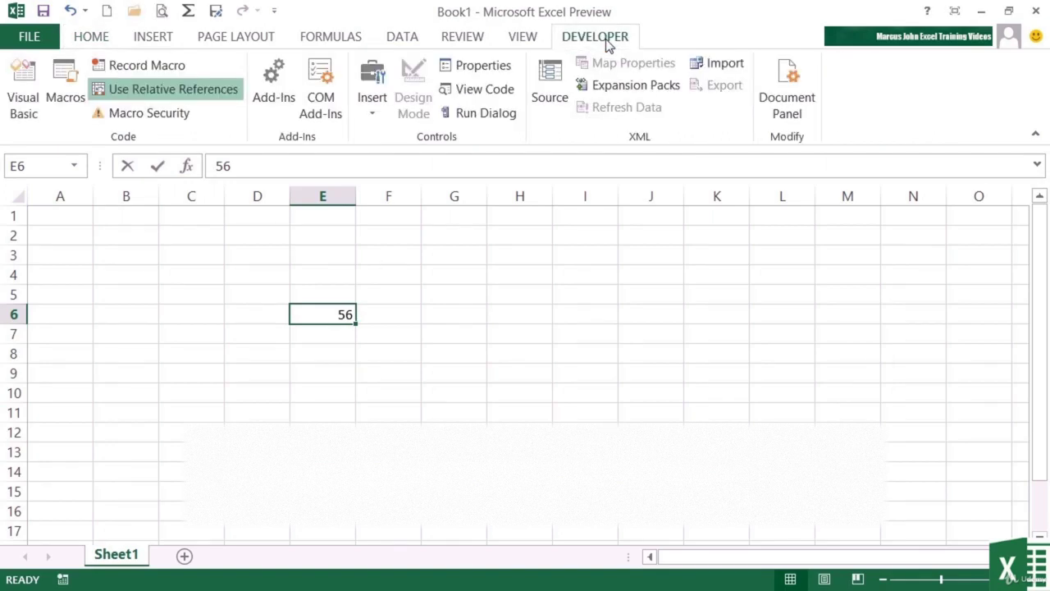
click(146, 66)
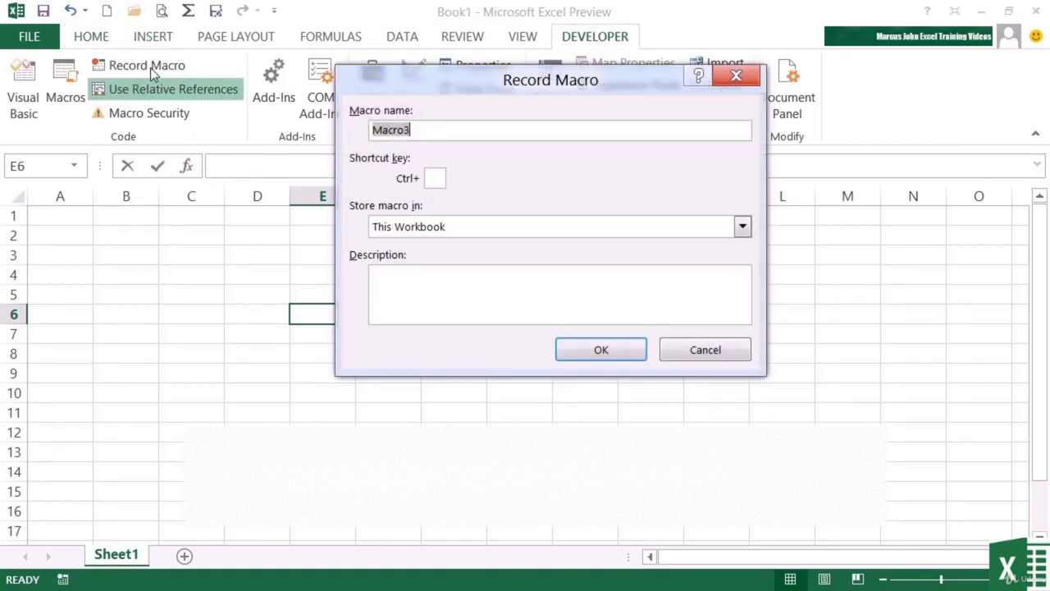
key(BackSpace)
text(cmdRedHighlight)
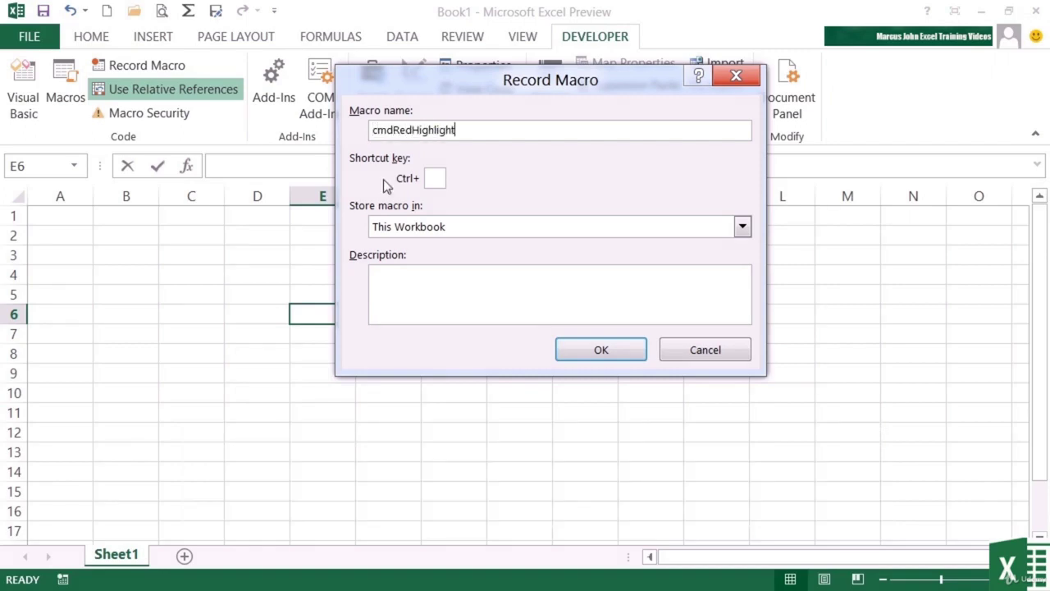
click(433, 178)
text(R)
click(586, 230)
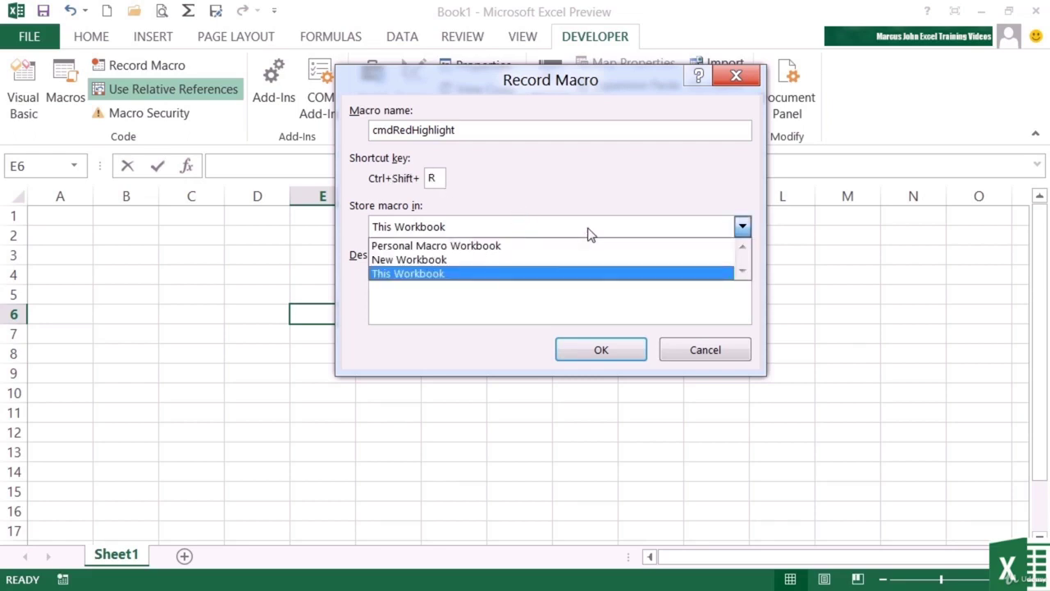
click(524, 246)
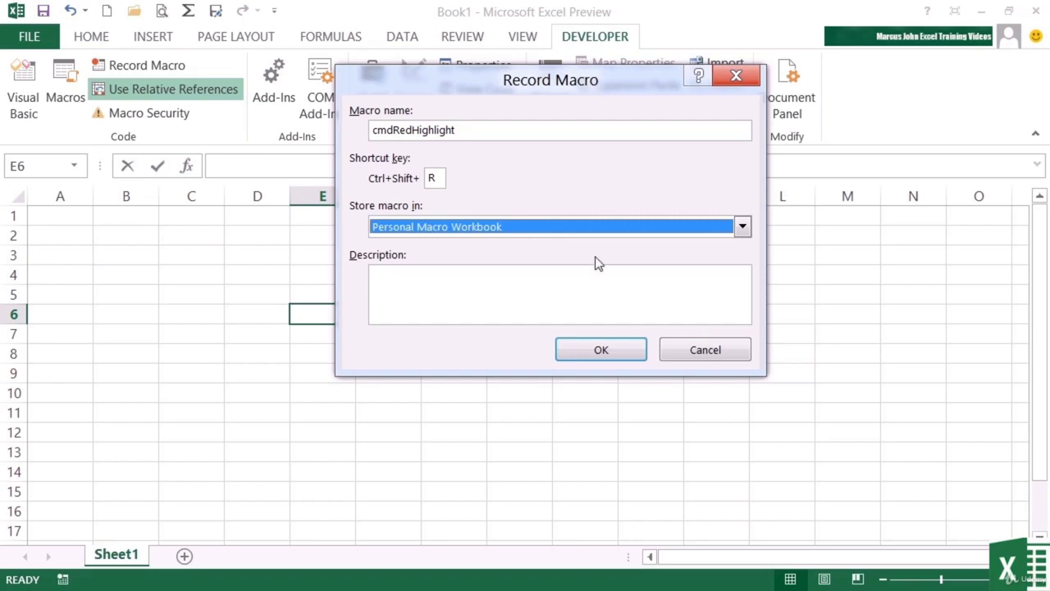
click(607, 352)
Format cell E6 with a standard red fill, white font and the Currency number format
text(56)
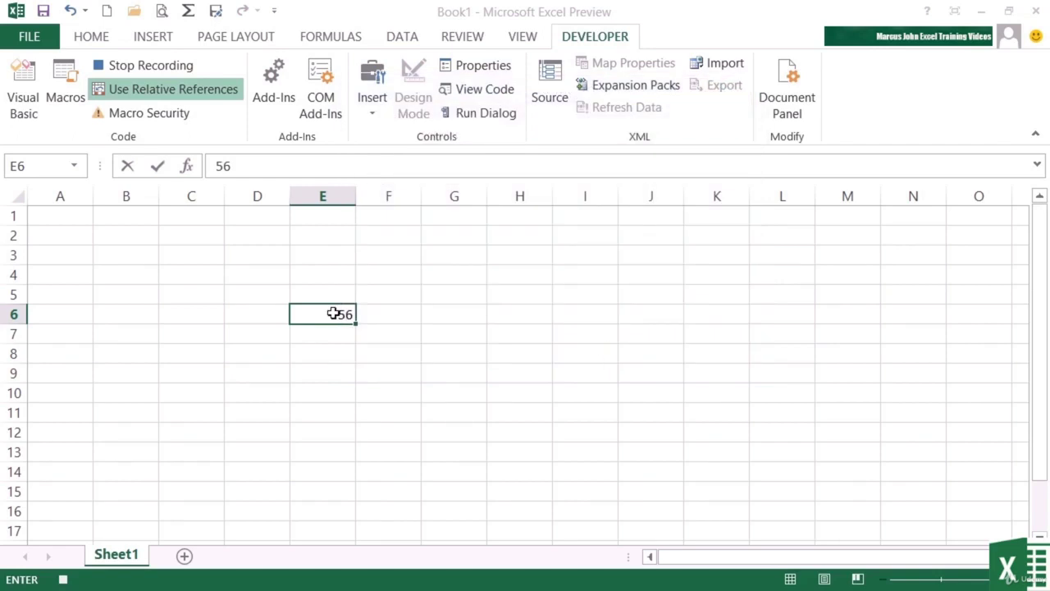
click(92, 37)
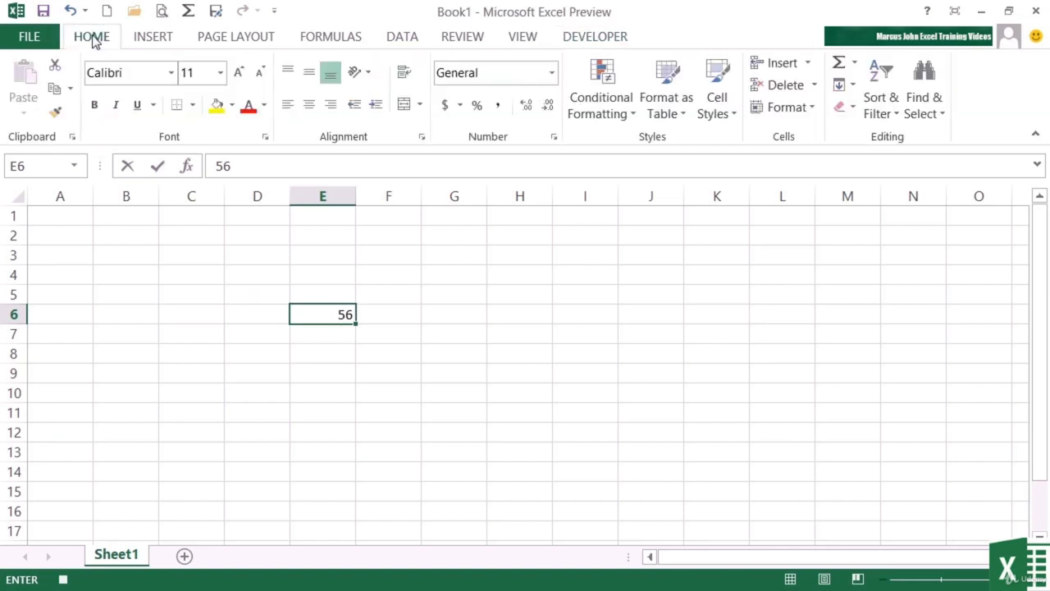
click(232, 105)
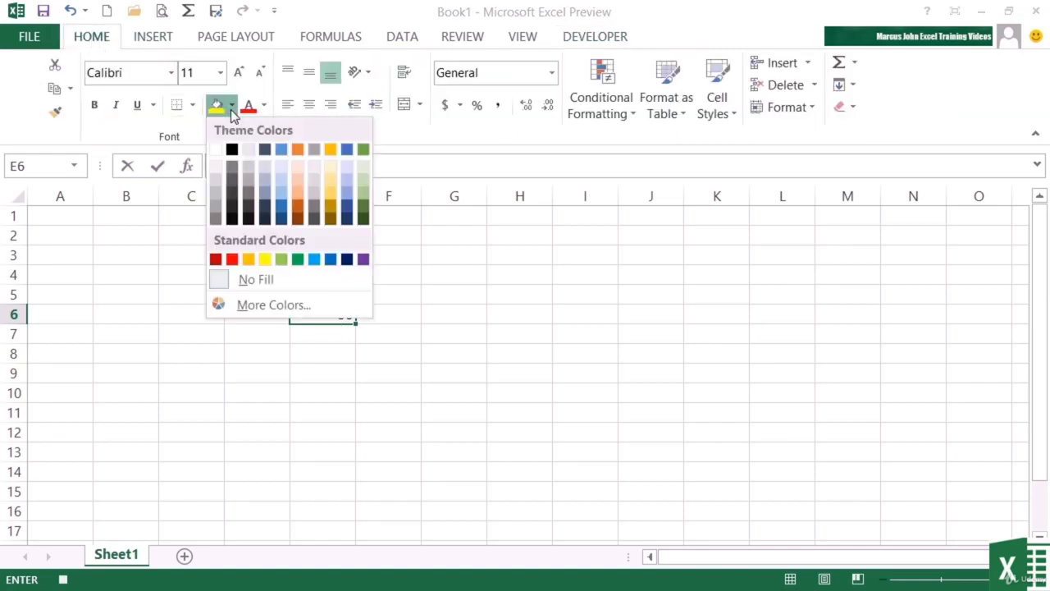
click(233, 259)
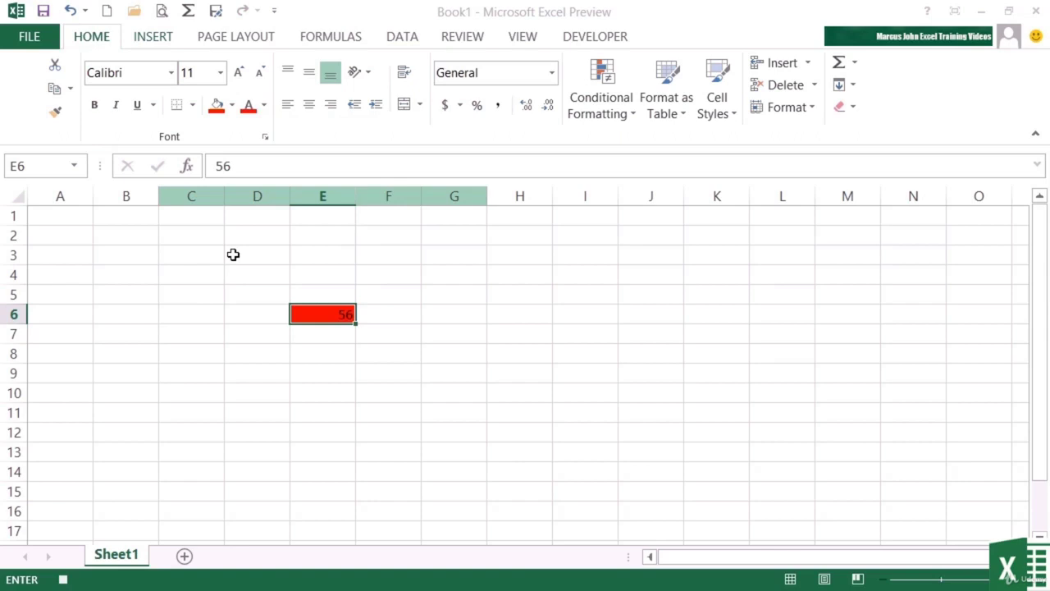
click(264, 105)
click(261, 171)
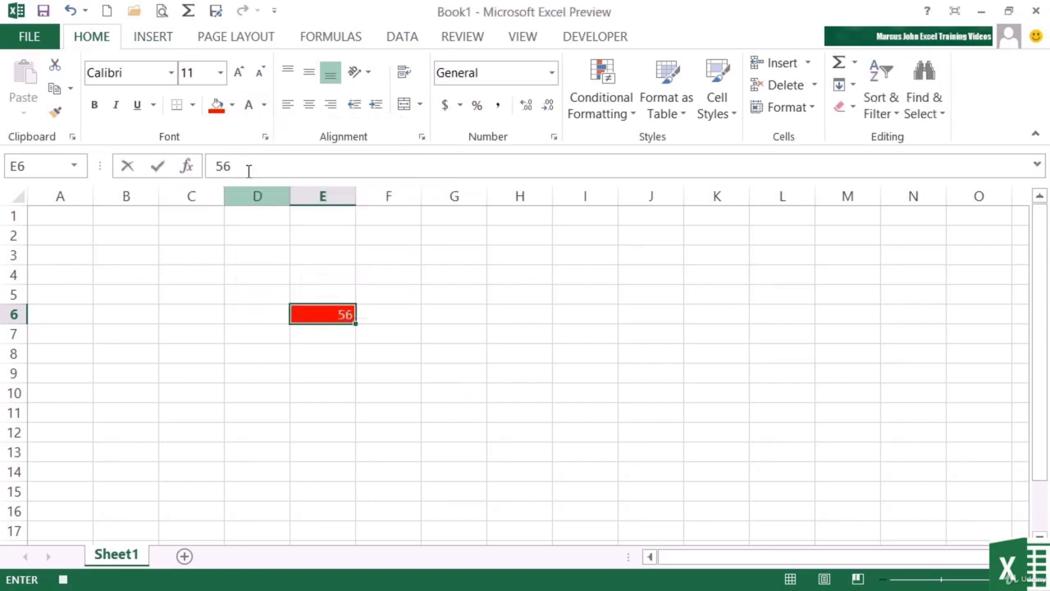
click(551, 73)
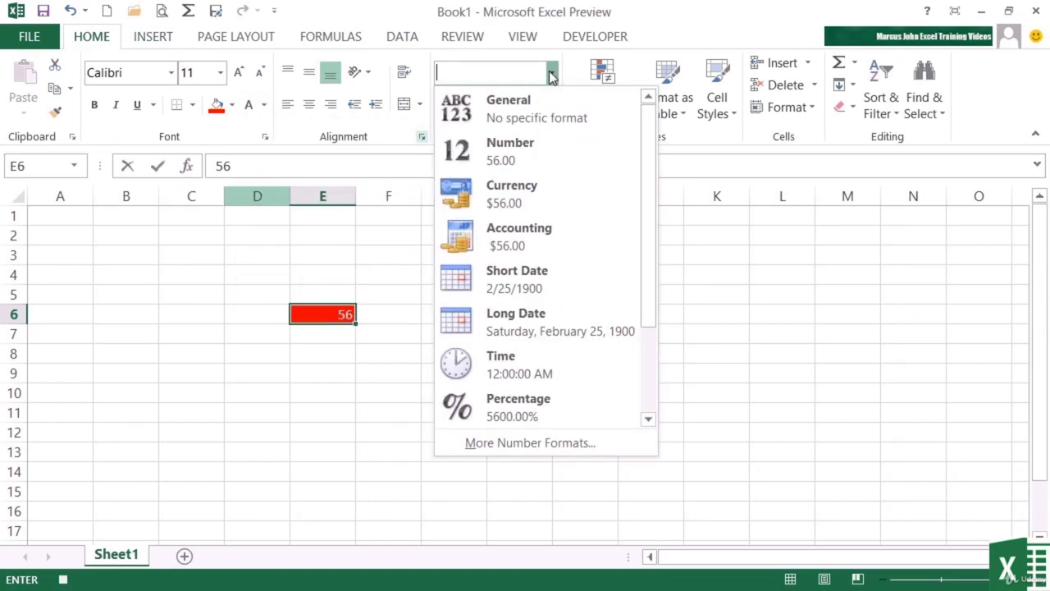
click(530, 194)
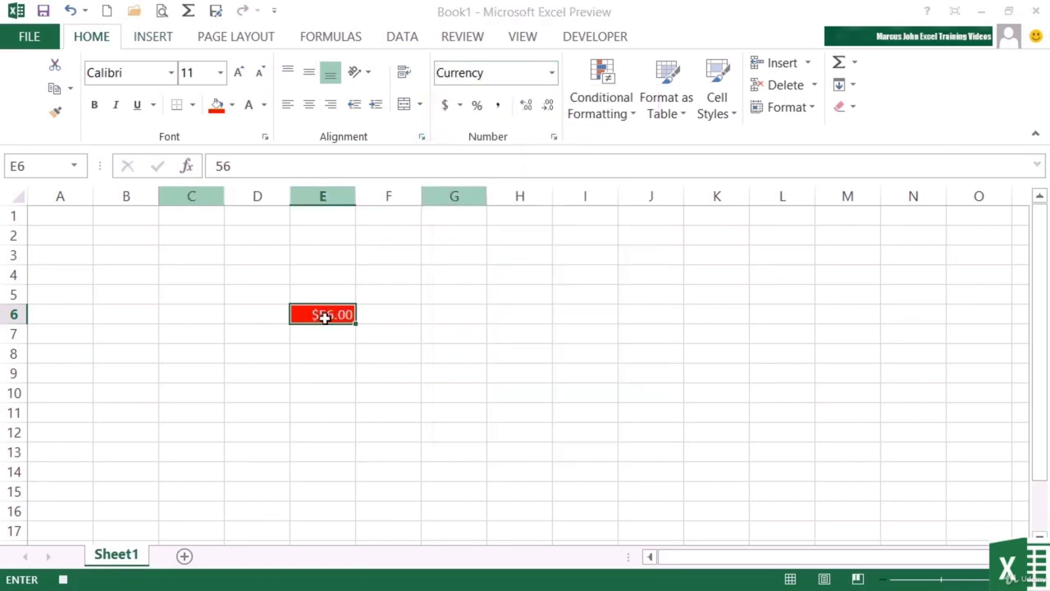
Add gray top and bottom borders to cell E6 and stop the macro recording
click(265, 136)
click(517, 49)
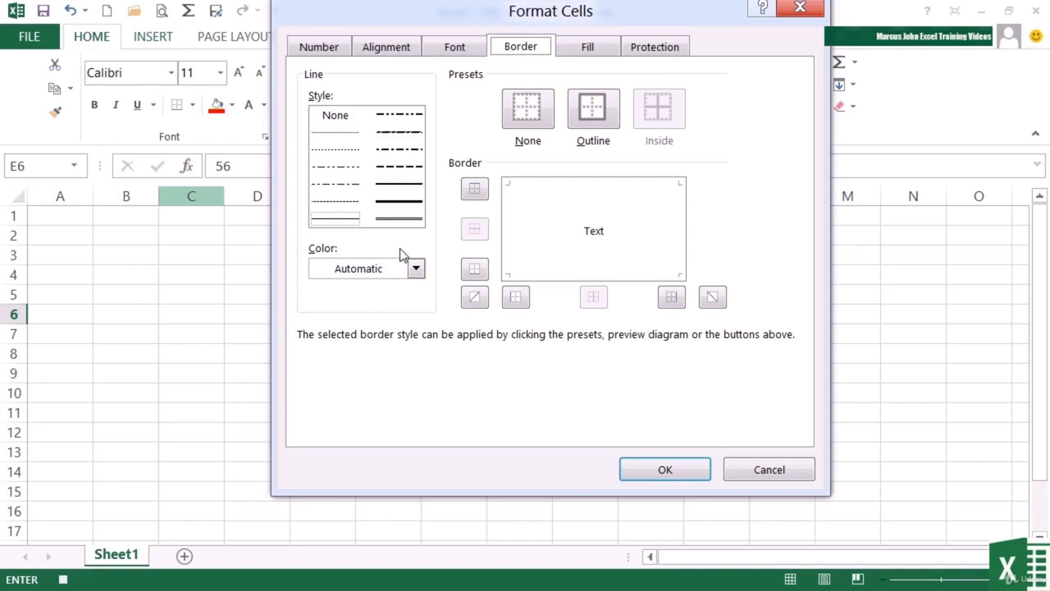
click(415, 269)
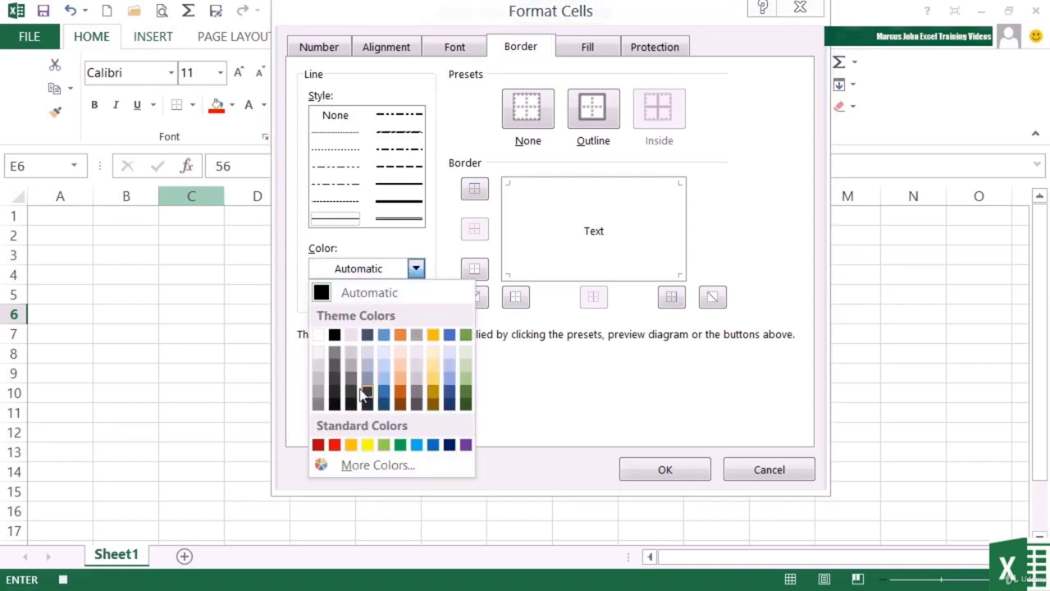
click(319, 394)
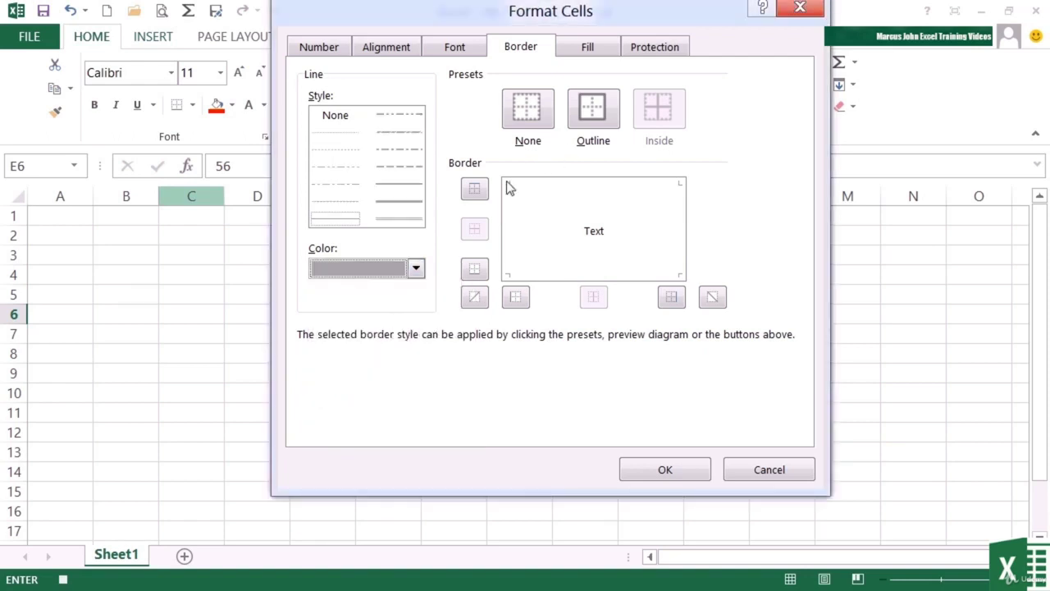
click(475, 190)
click(475, 270)
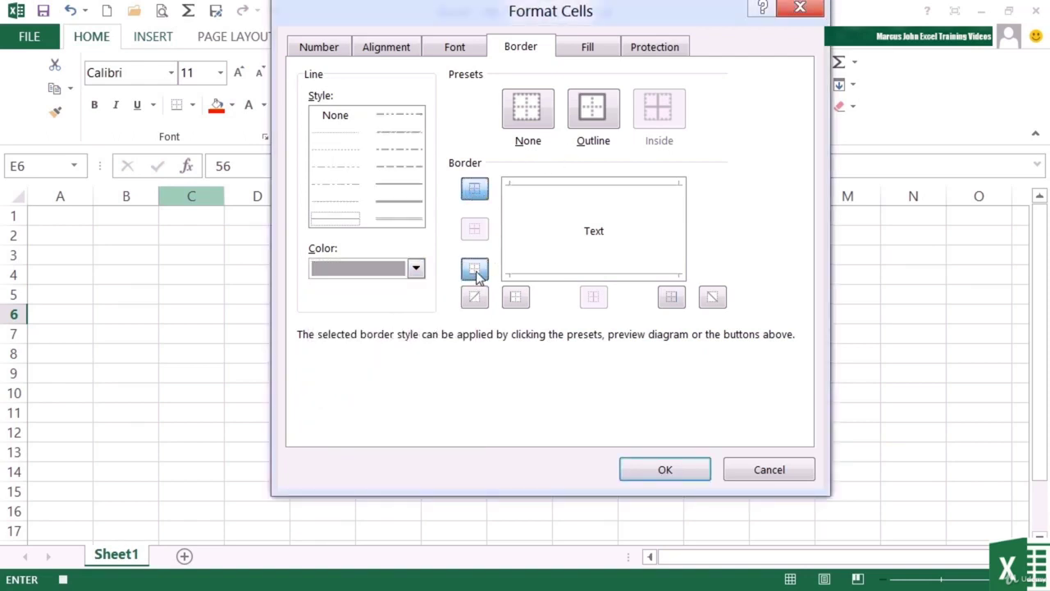
click(666, 469)
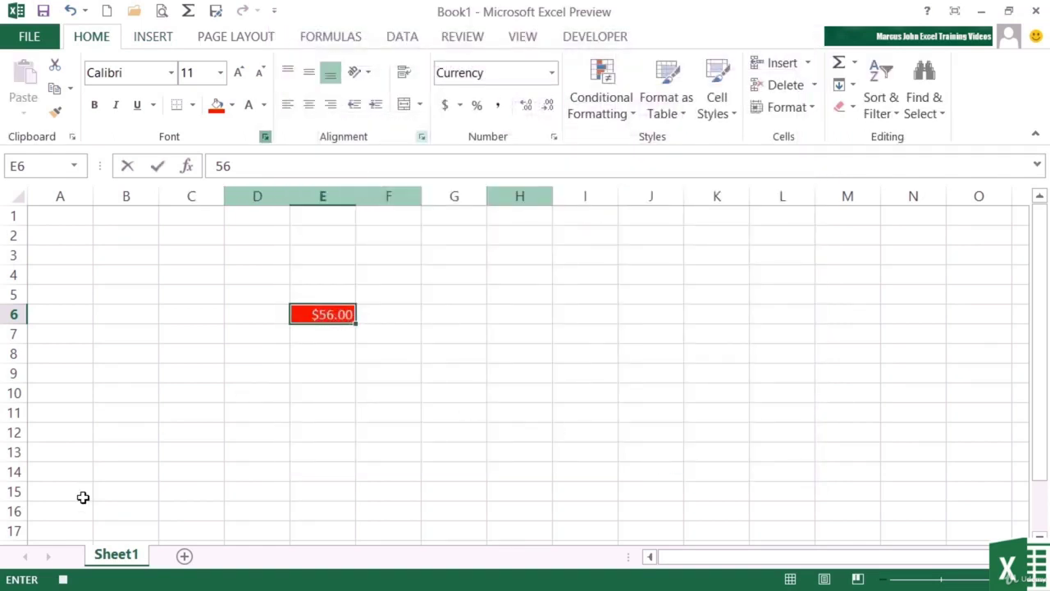
click(63, 579)
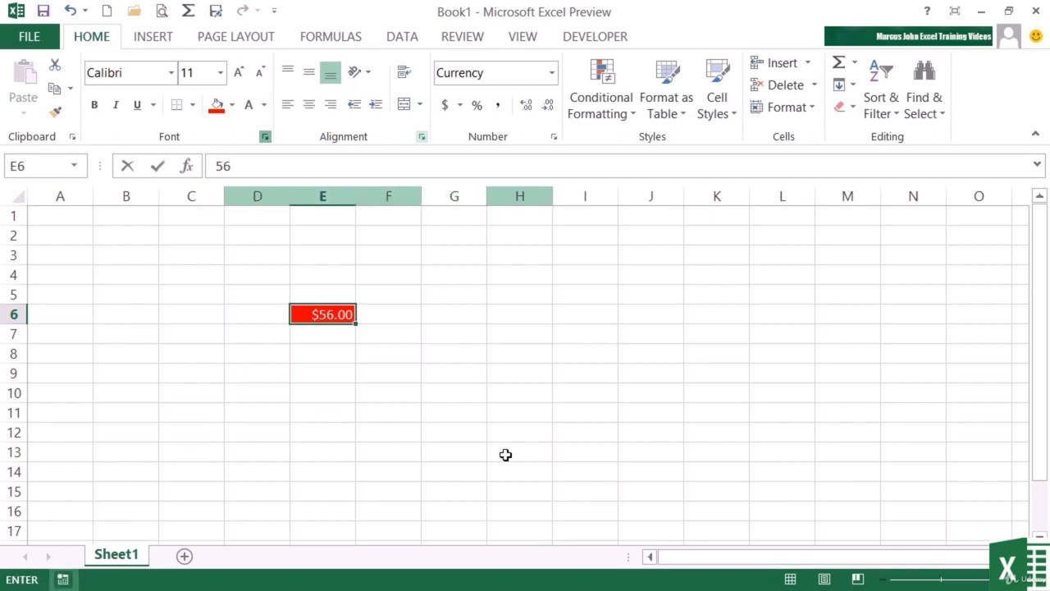
Run the cmdRedHighlight macro on cell K8 and enter 3 in it
click(708, 359)
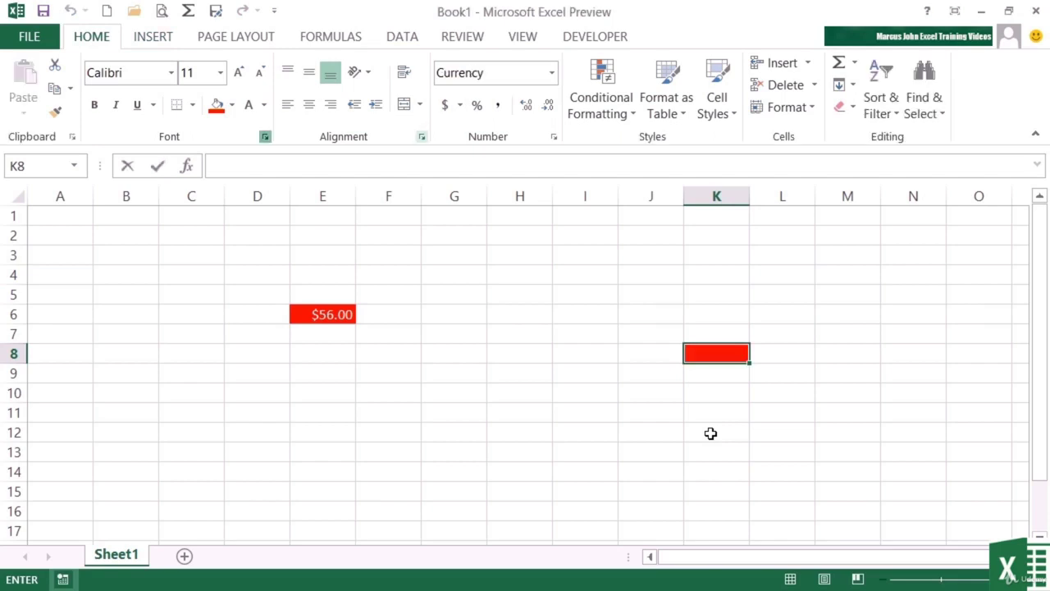
click(717, 417)
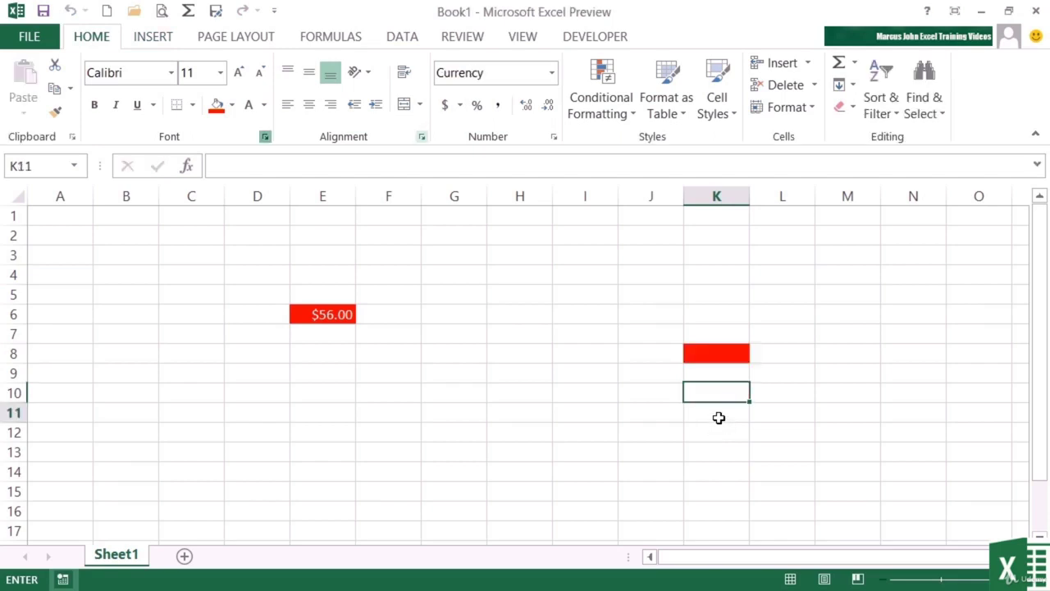
click(715, 353)
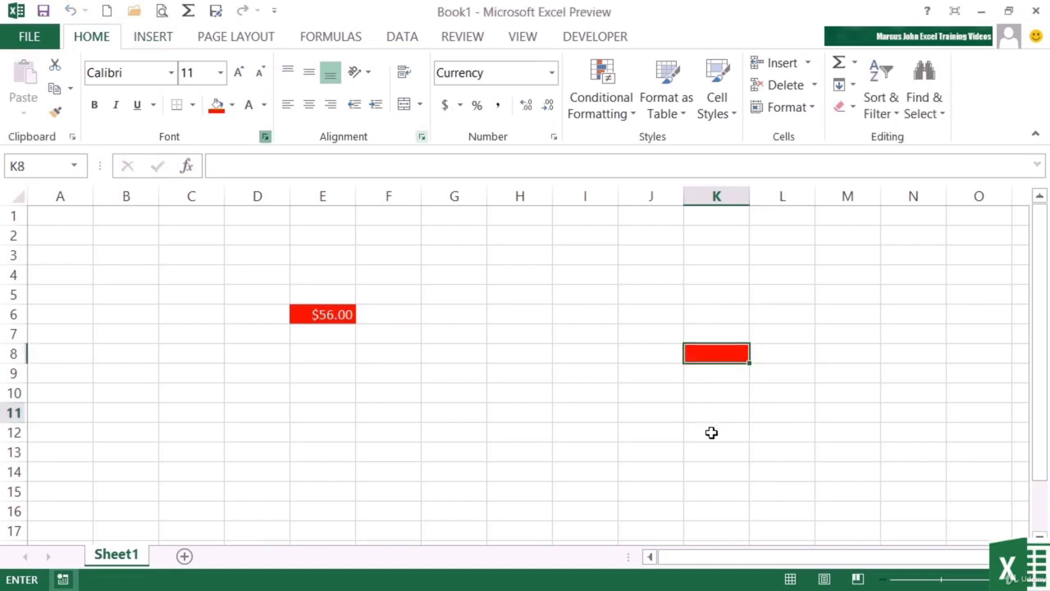
text(3)
key(Tab)
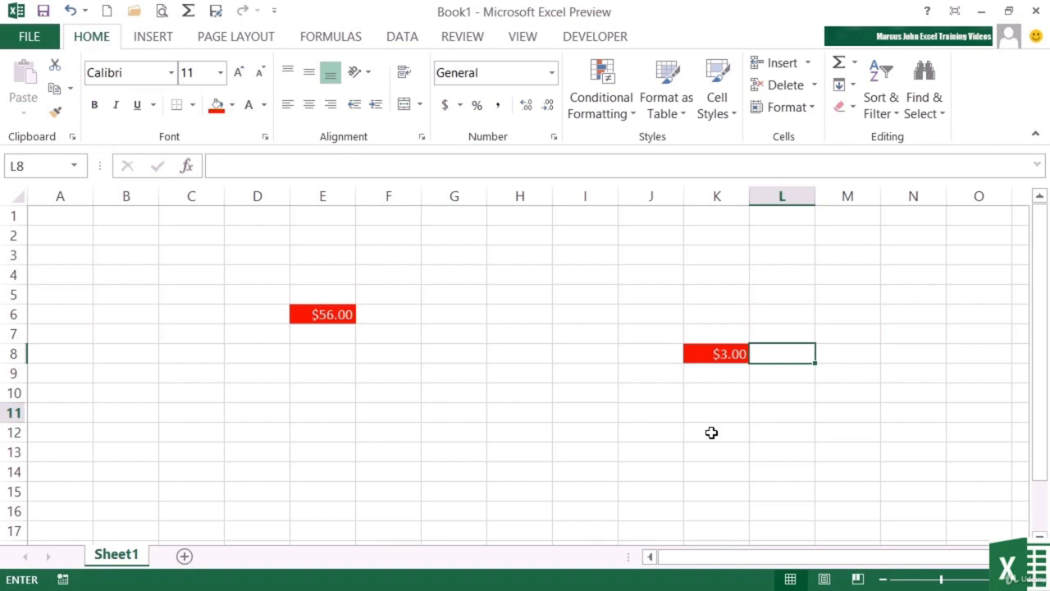
key(Left)
key(Down)
key(Down)
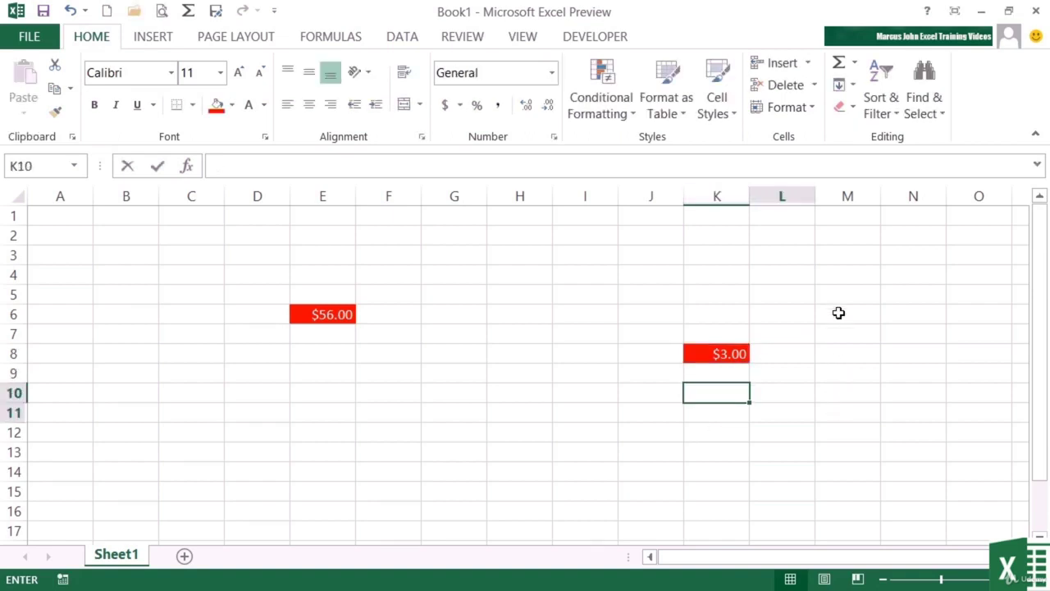
Run the cmdRedHighlight macro on the range M5:N13 and enter 7 in cell M10
drag(844, 291, 925, 447)
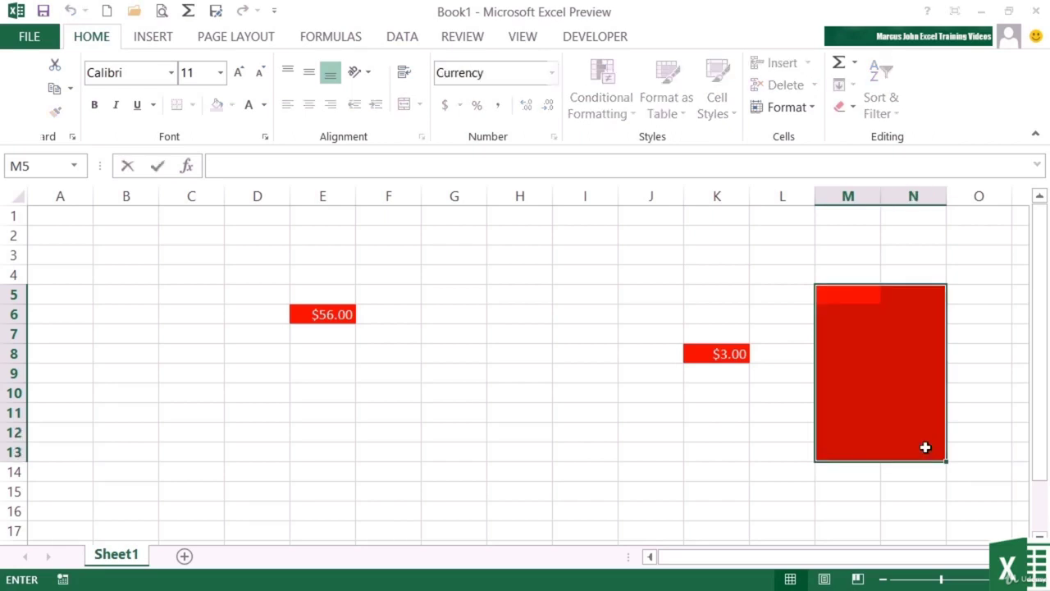
click(857, 394)
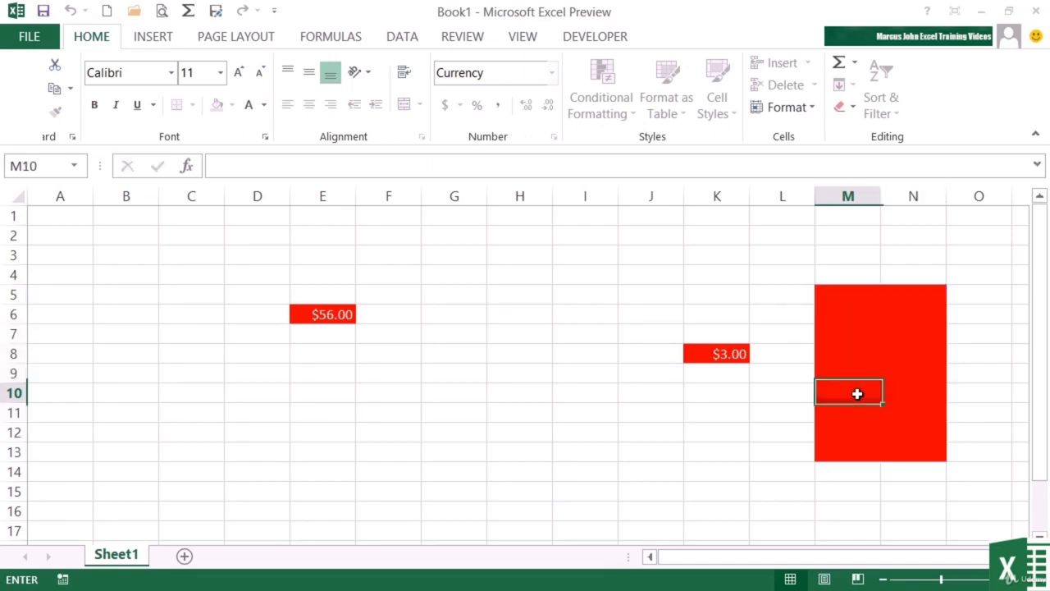
double_click(857, 394)
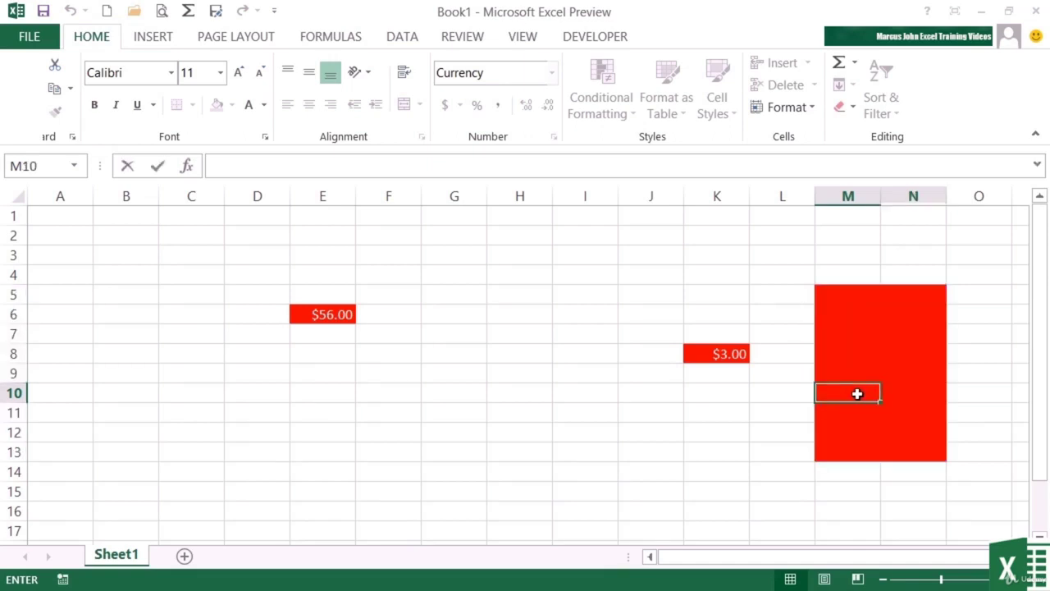
text(5)
key(Return)
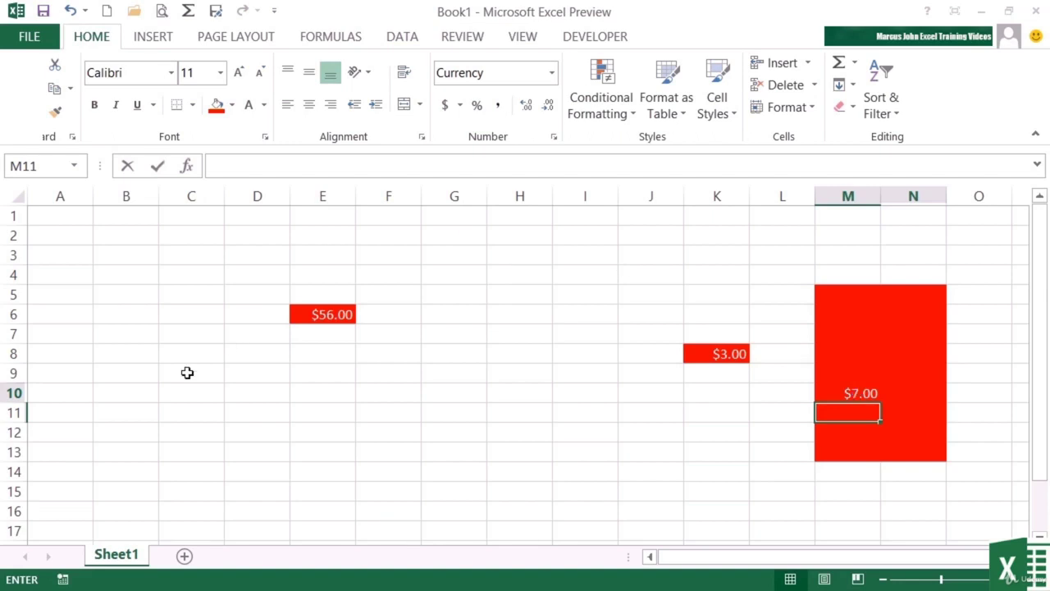
Enter 67 in cell E9 and keep that cell selected
click(314, 374)
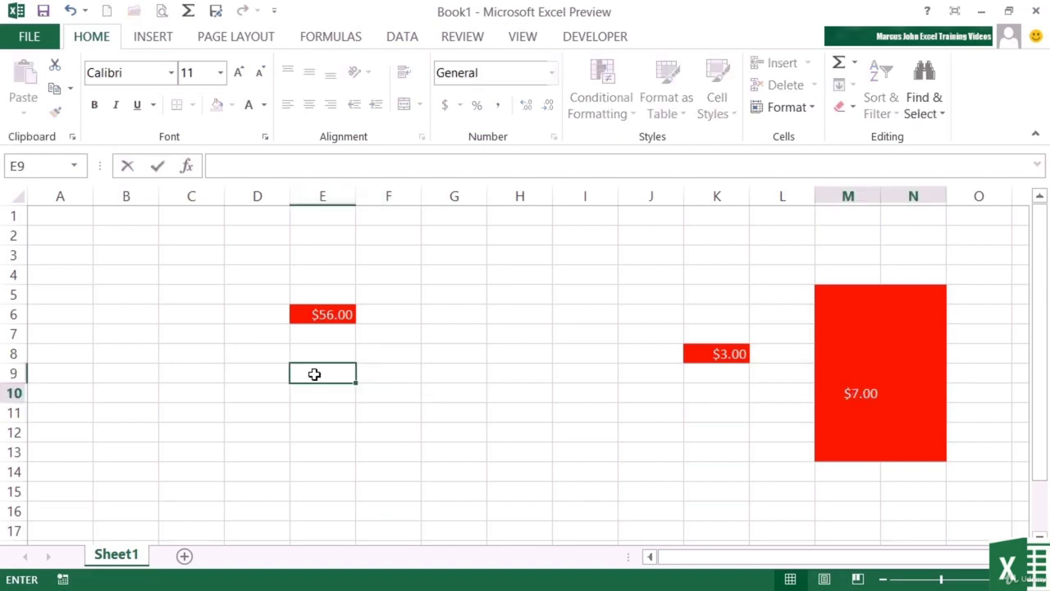
text(67)
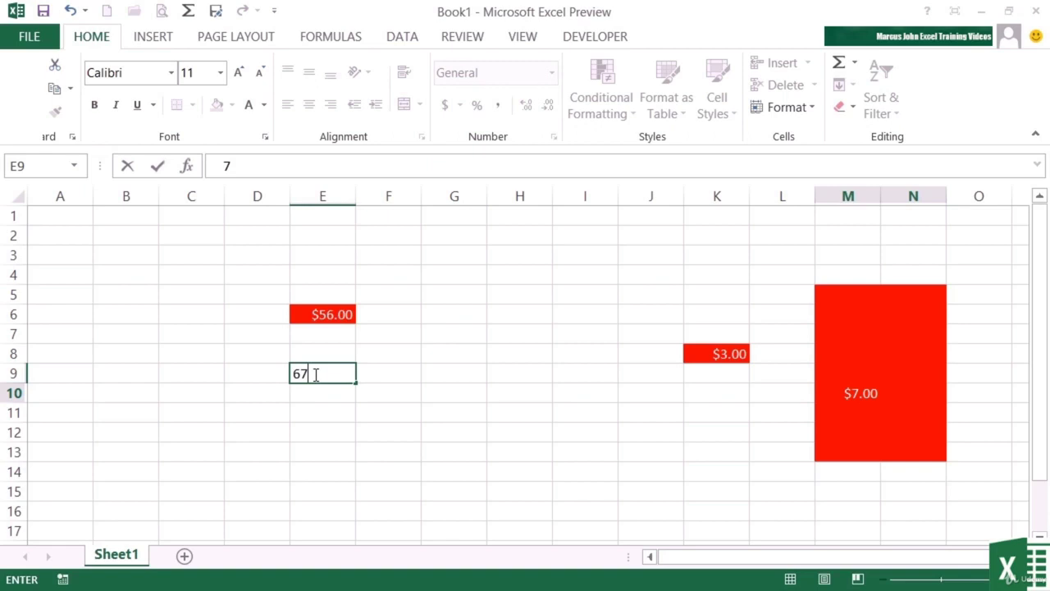
key(Return)
click(315, 374)
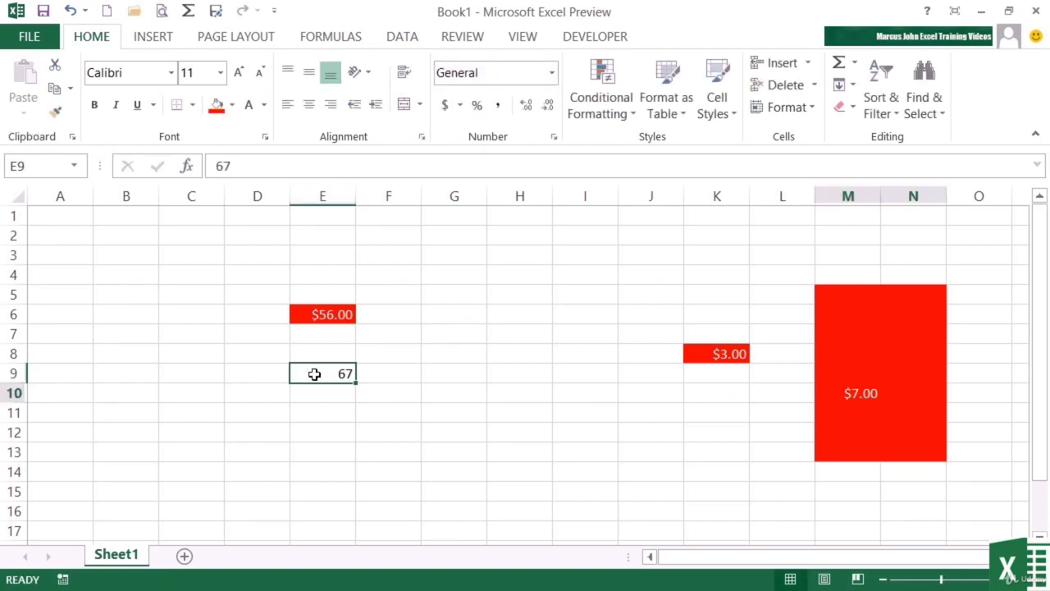
Start recording a second macro named cmdGreen with G as its shortcut letter
click(590, 37)
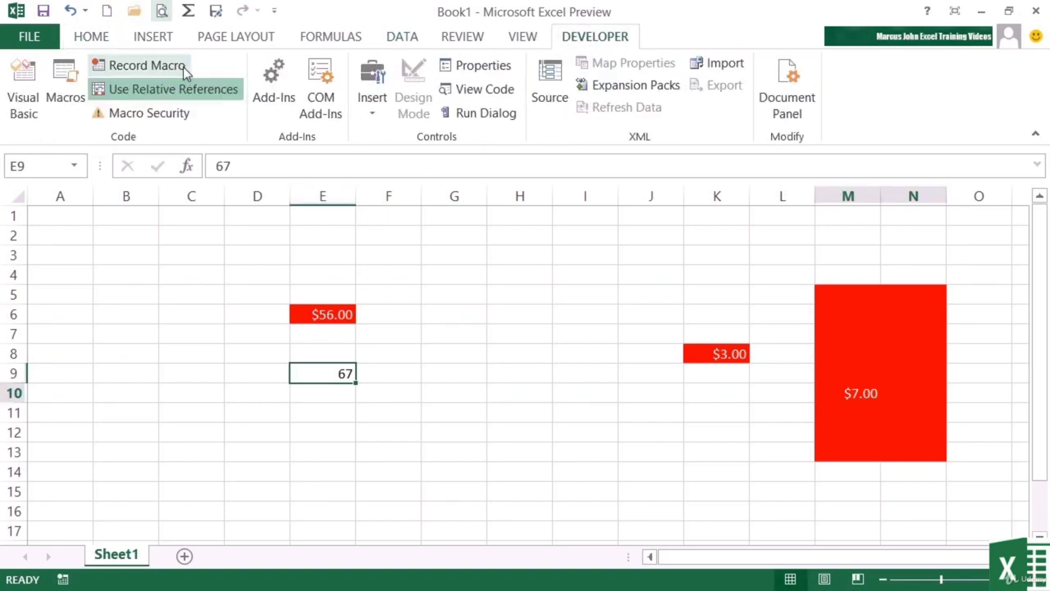
click(183, 66)
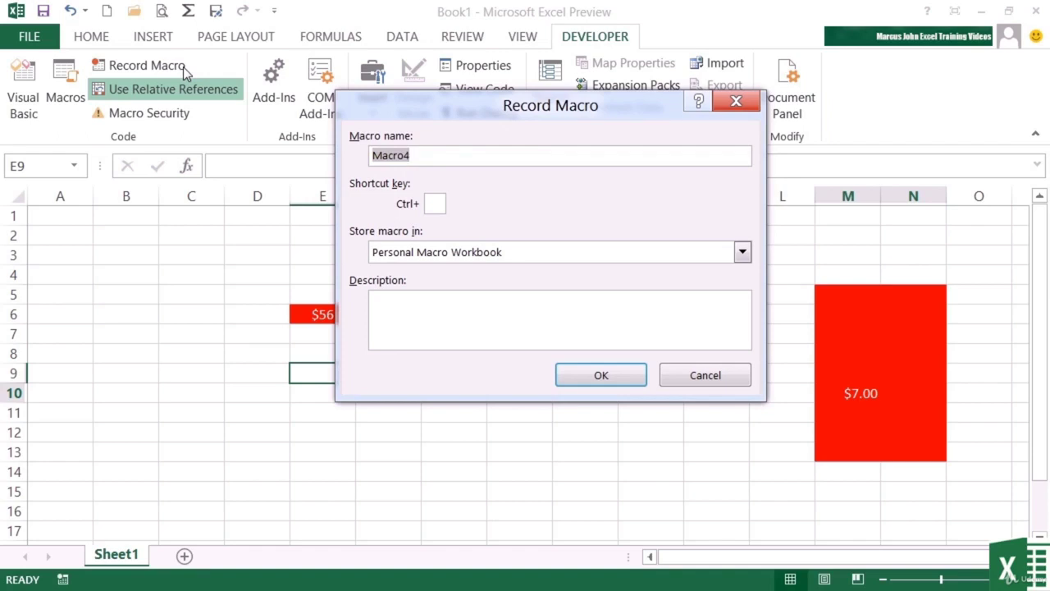
text(cmdGreen)
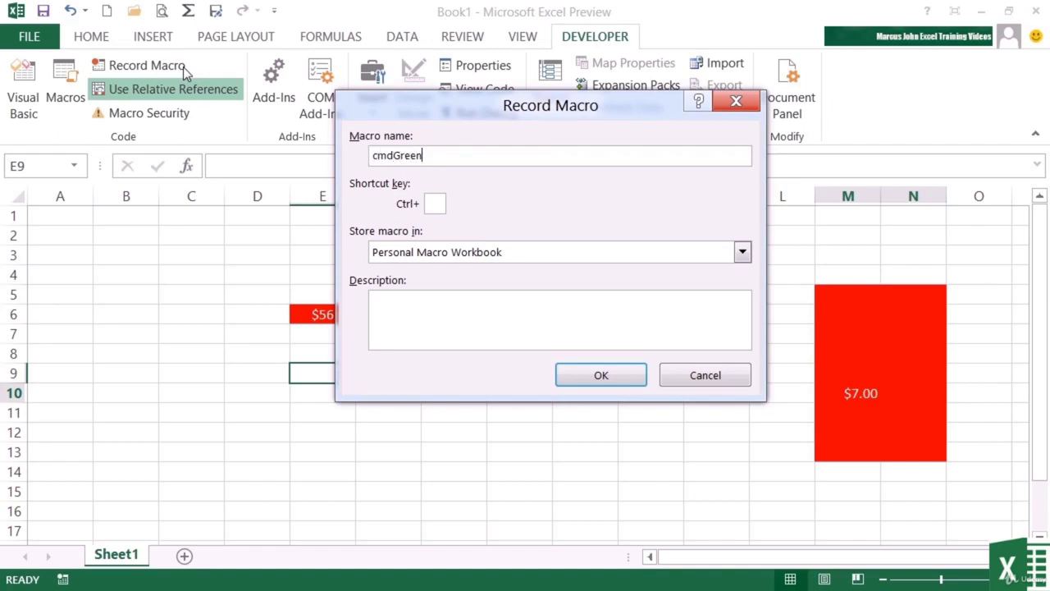
click(438, 207)
text(G)
click(600, 375)
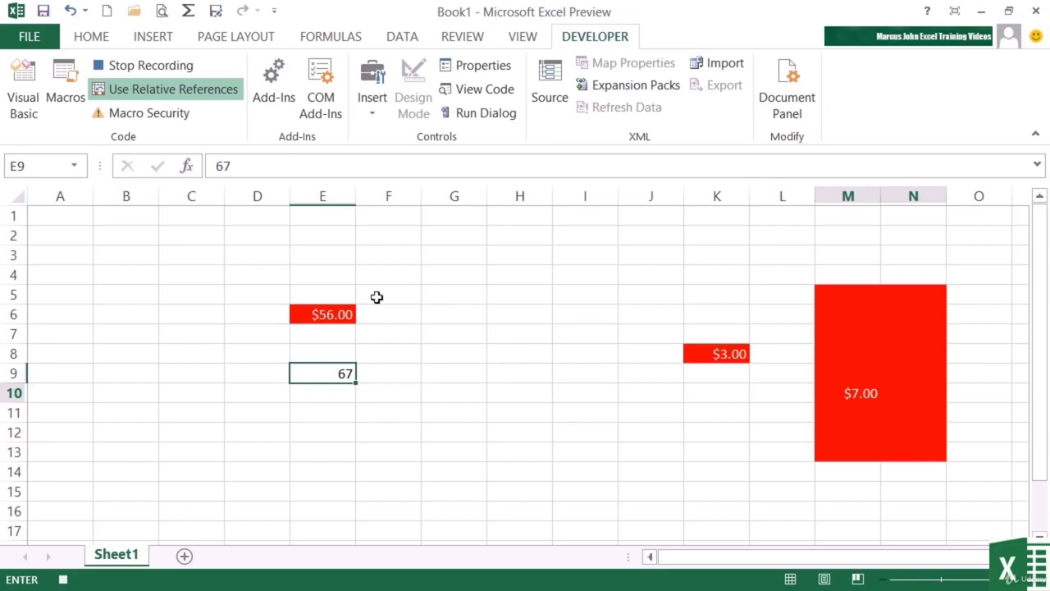
Give cell E9 a dark green fill, white text and the Currency number format, and end the macro recording
click(100, 40)
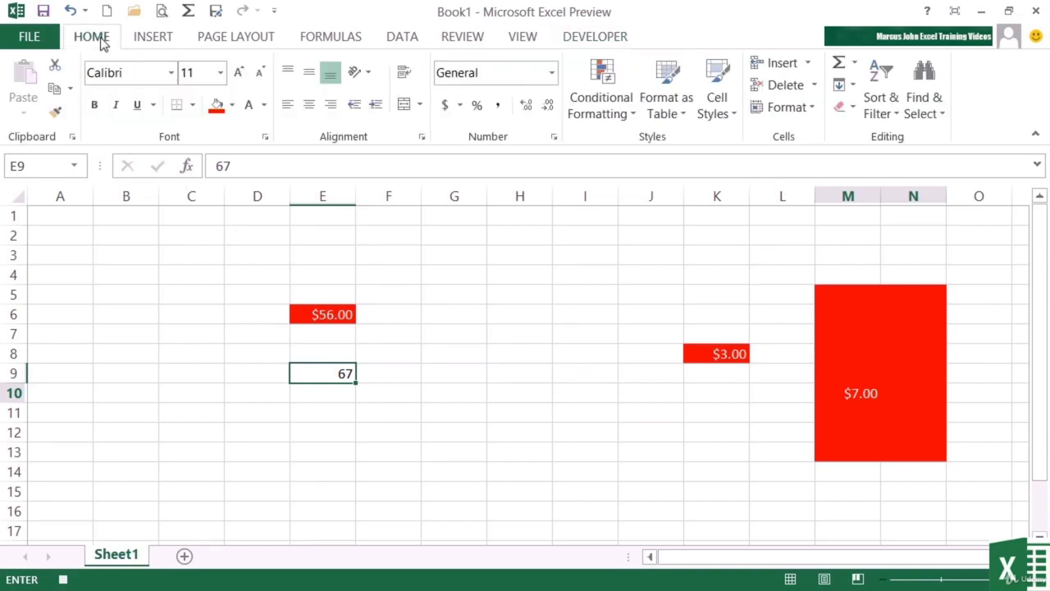
click(232, 105)
click(359, 207)
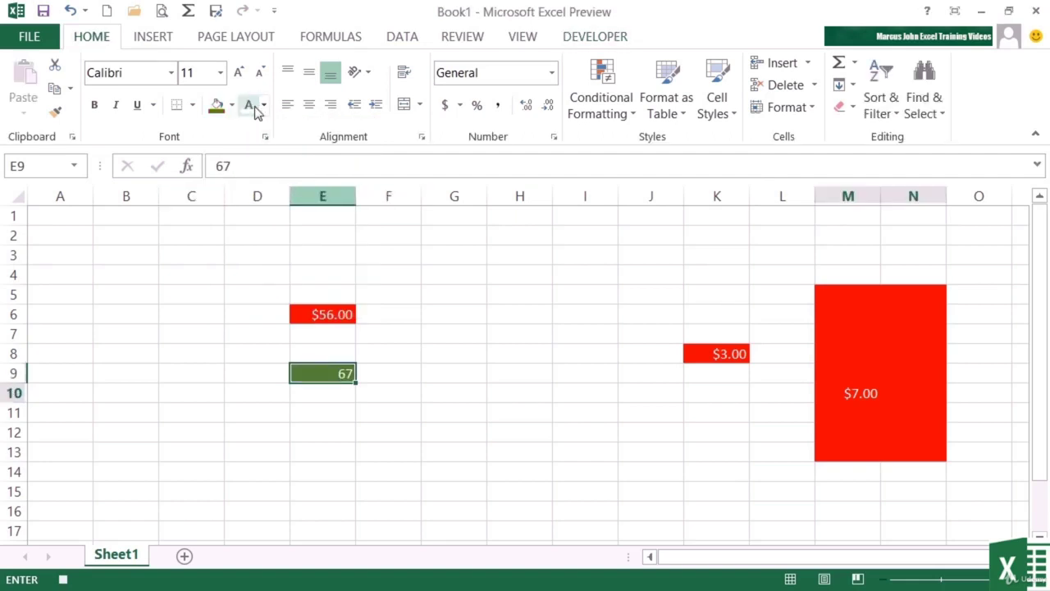
click(552, 72)
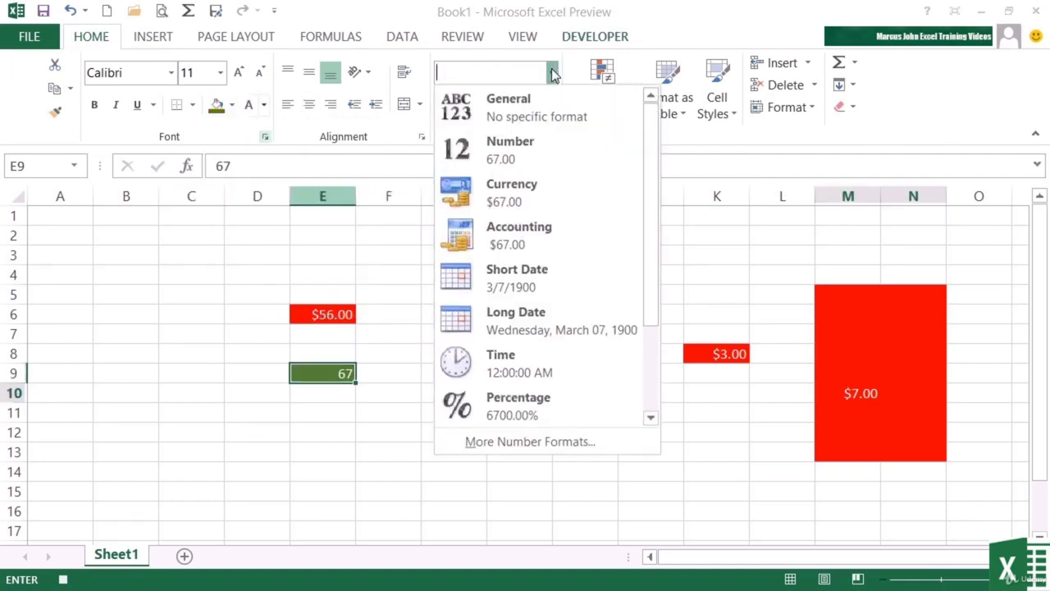
click(515, 191)
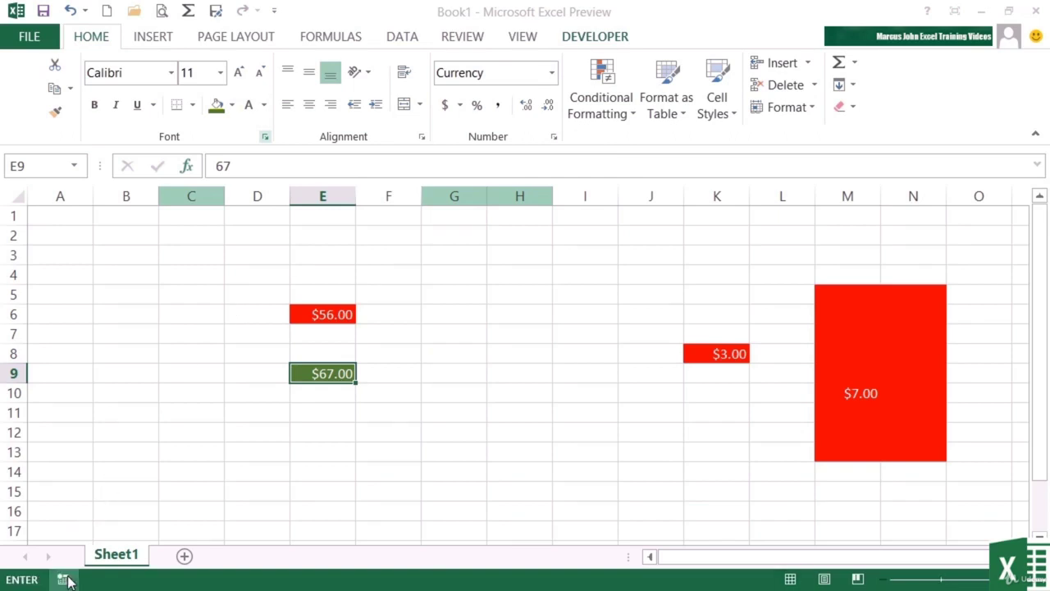
Run the cmdGreen macro on cell I11 and switch to the sales.xlsx workbook
click(587, 412)
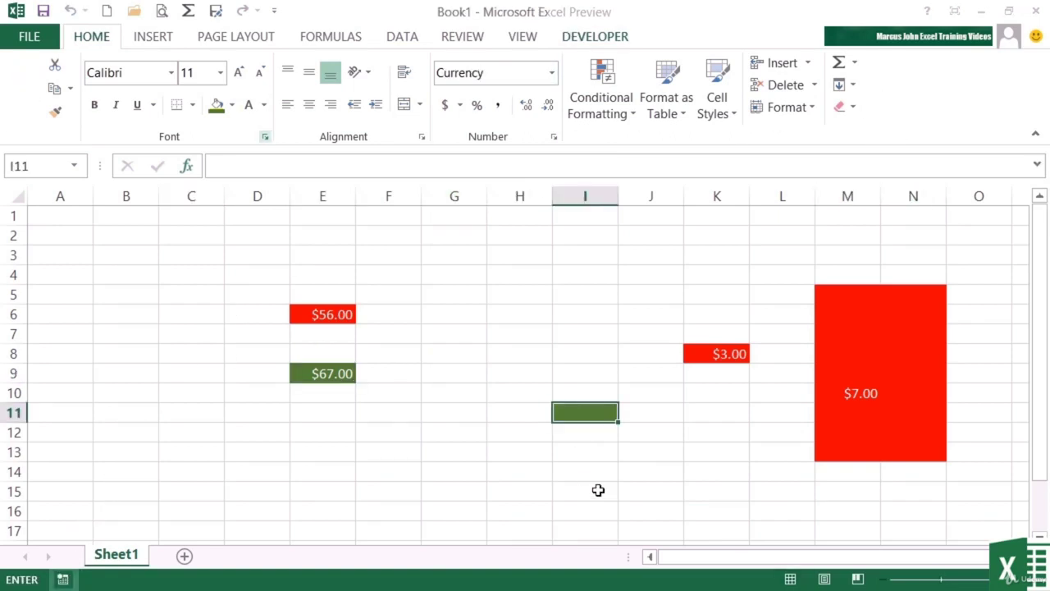
click(597, 469)
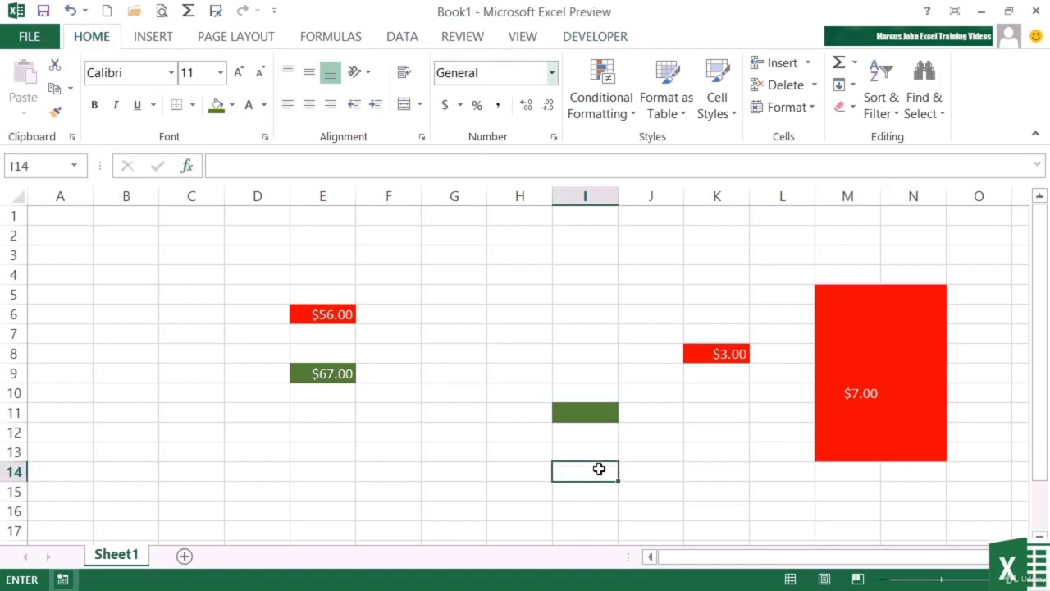
click(730, 353)
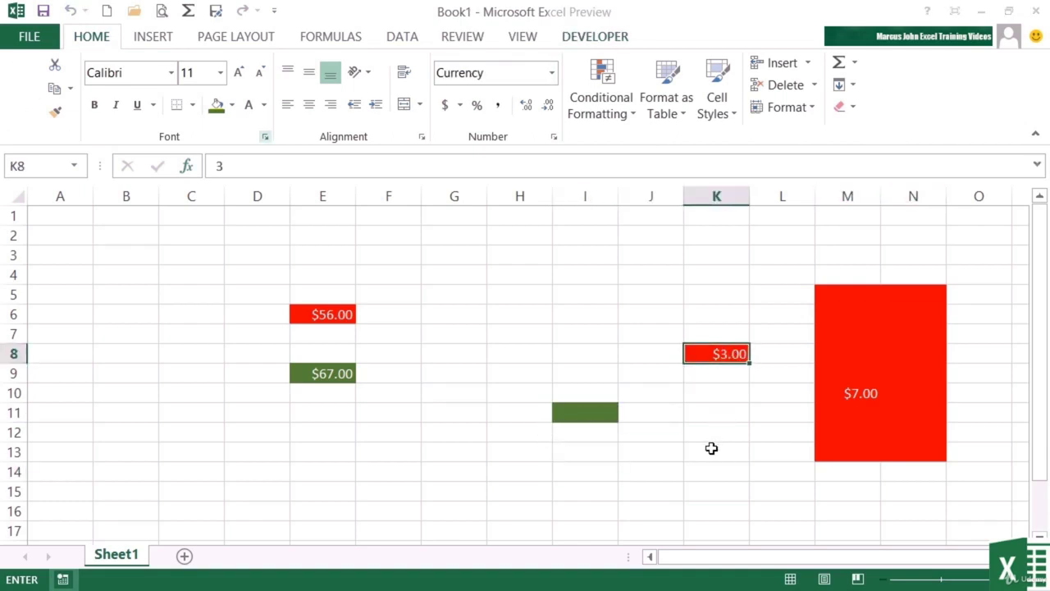
key(F4)
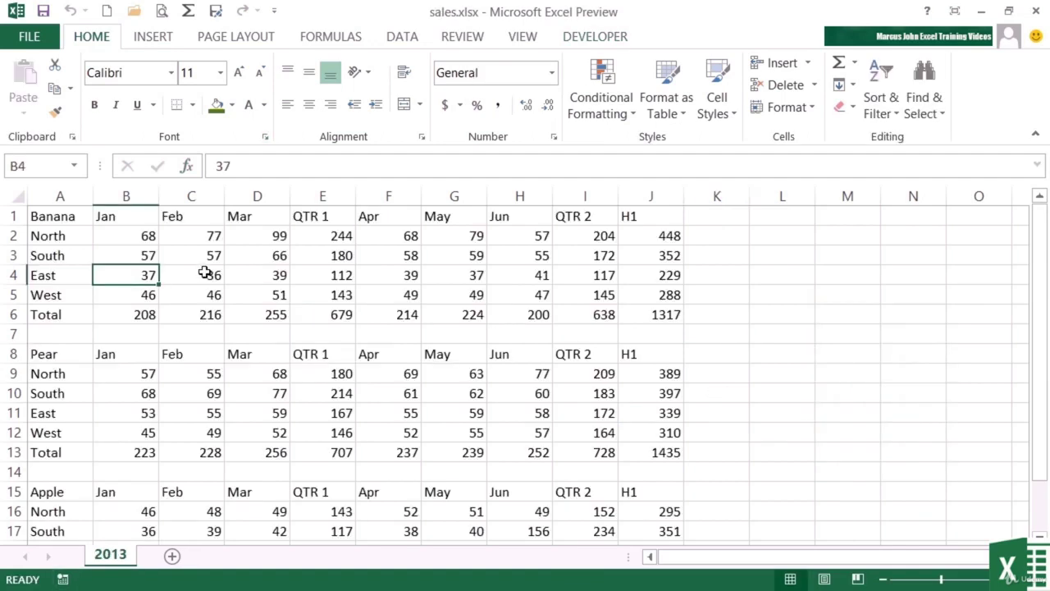
Run the cmdRedHighlight macro on the Banana North row A2:J2 and the cmdGreen macro on the South row A3:J3
drag(63, 239, 630, 236)
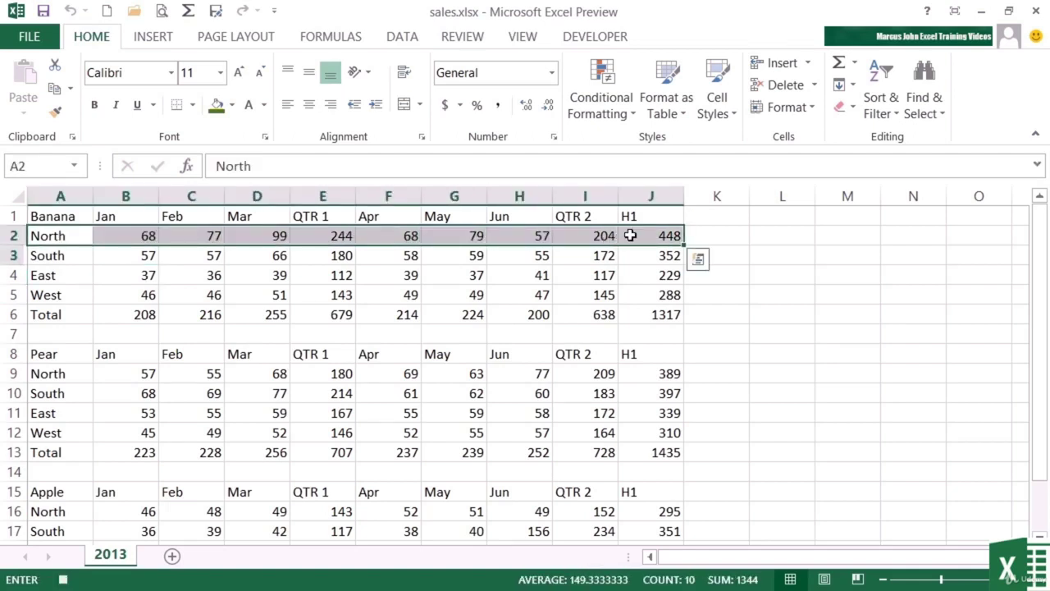
key(ctrl+shift+m)
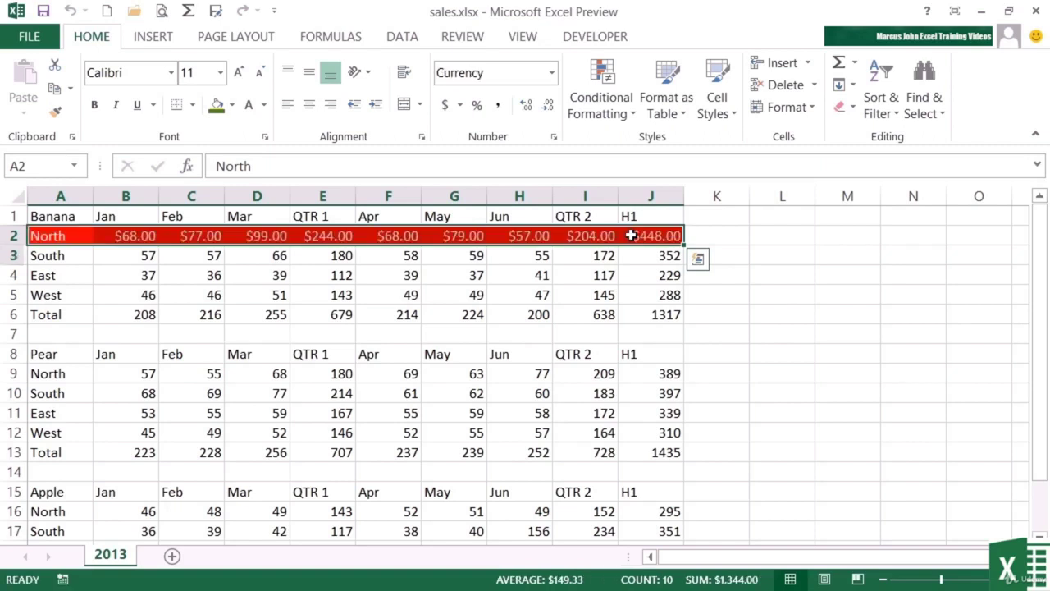
click(717, 237)
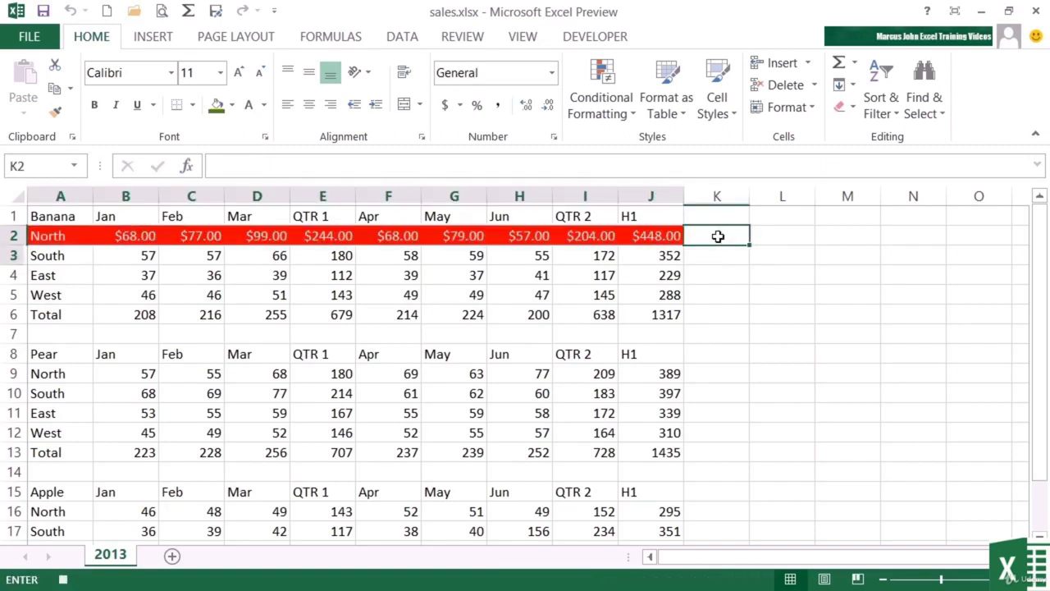
drag(66, 255, 638, 253)
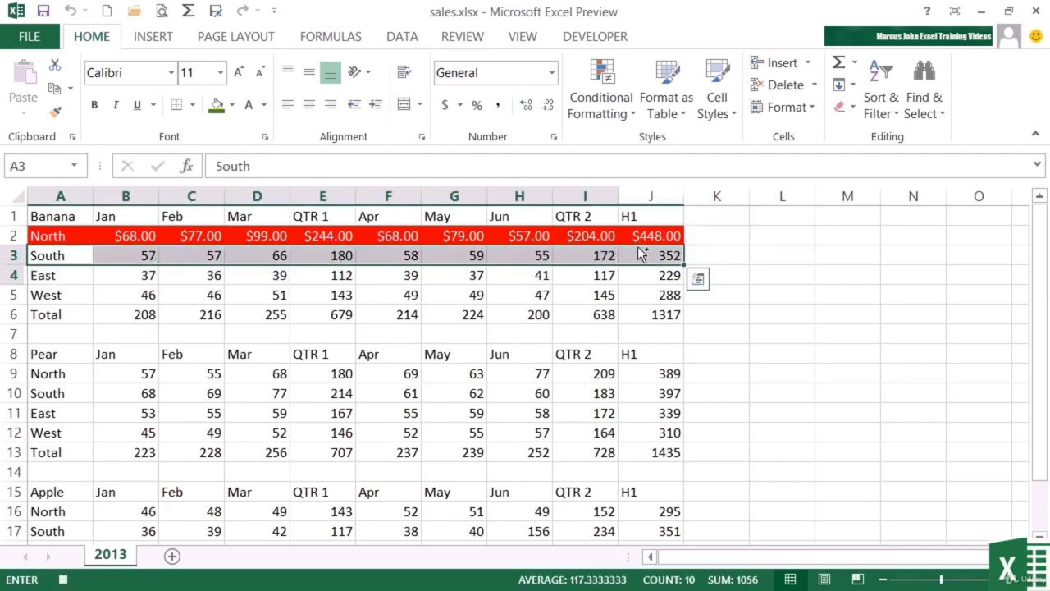
key(ctrl+shift+m)
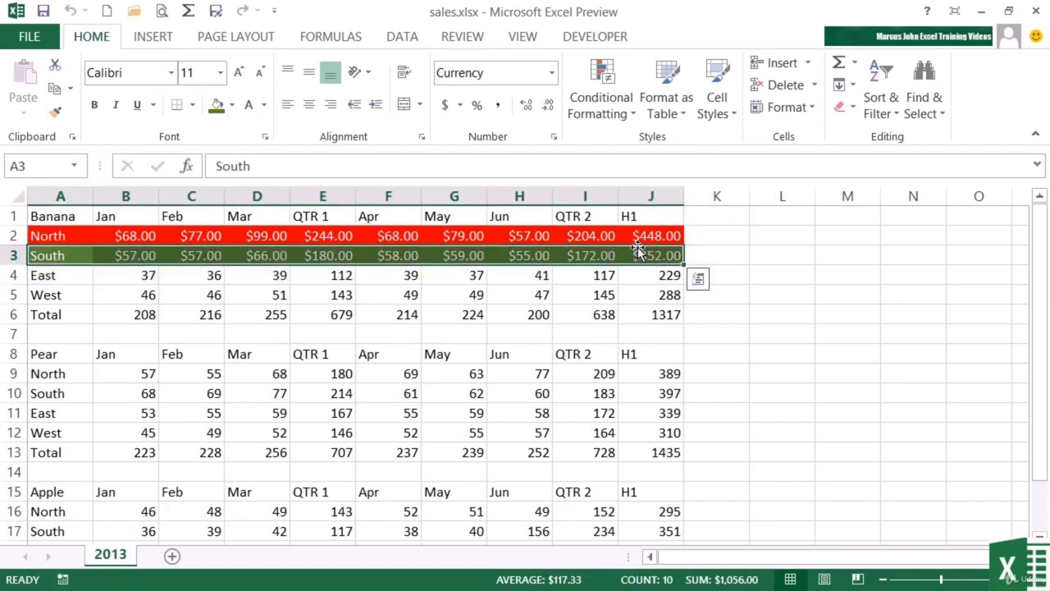
click(611, 256)
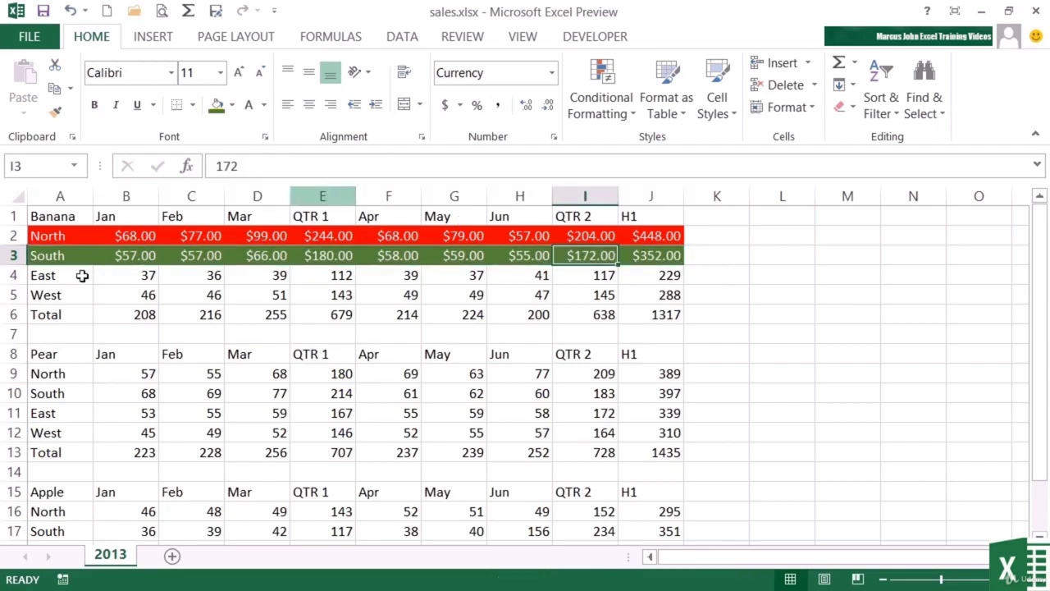
Run the cmdRedHighlight macro on the Banana East row A4:J4 and the cmdGreen macro on the West row A5:J5
drag(78, 277, 646, 274)
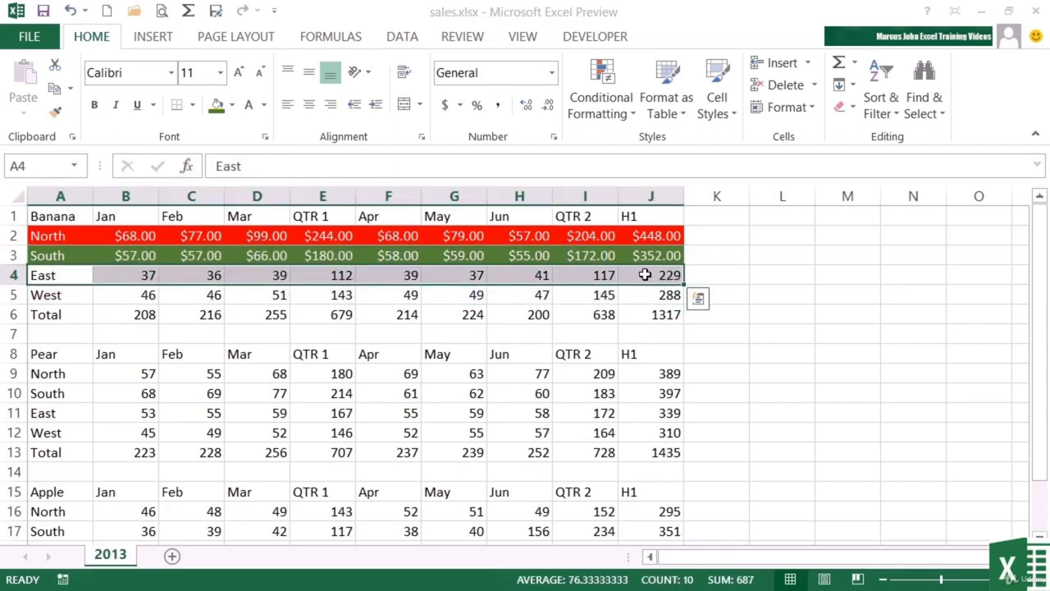
key(ctrl+shift+r)
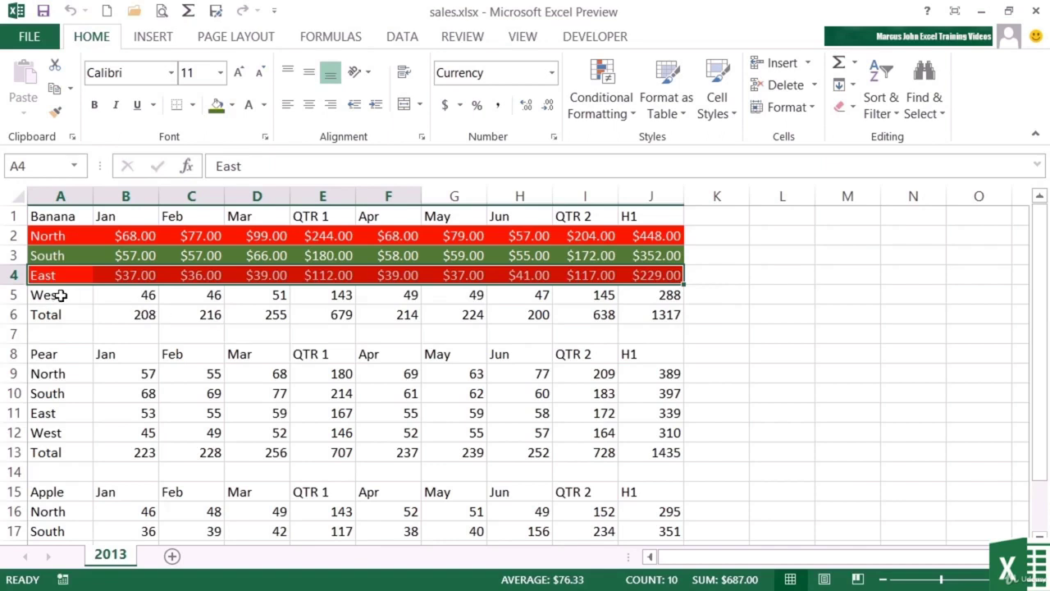
drag(58, 296, 648, 287)
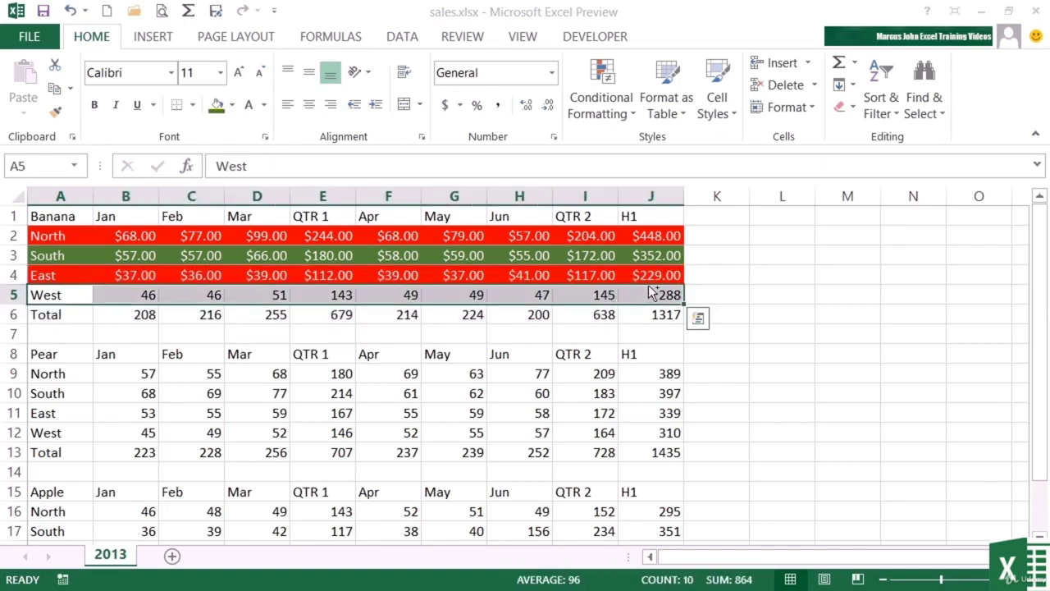
key(ctrl+shift+g)
click(697, 371)
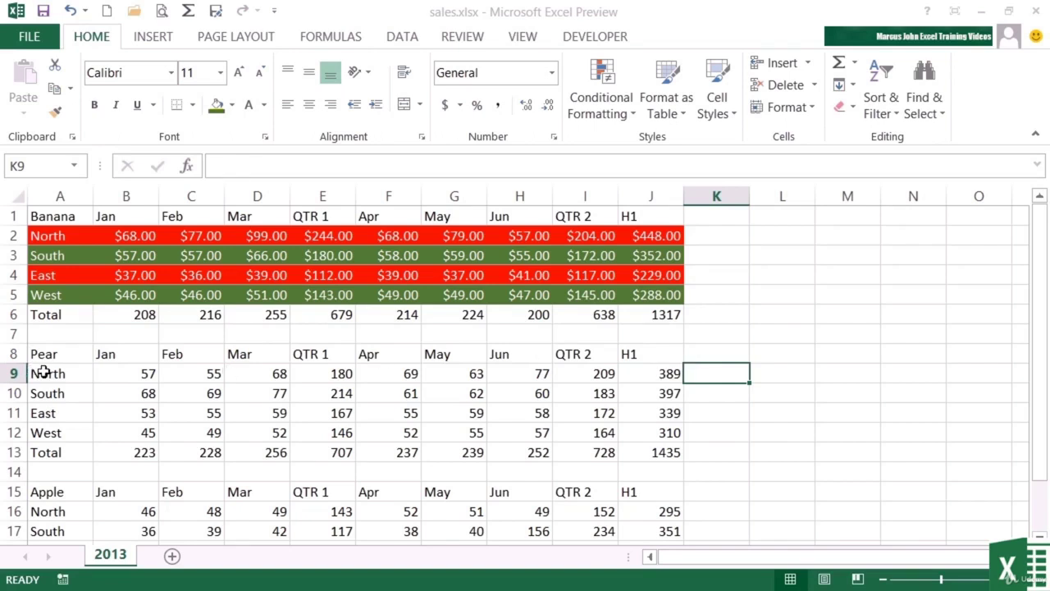
Run the cmdRedHighlight macro on the Pear North, East and Total rows together, A9:J9, A11:J11 and A13:J13
drag(40, 373, 641, 373)
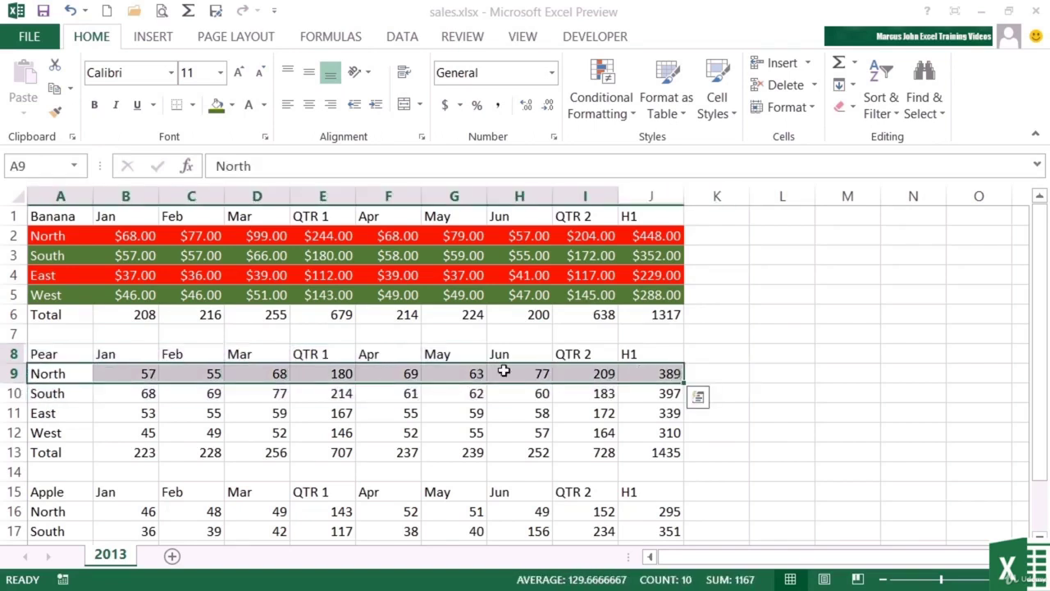
ctrl+drag(63, 413, 271, 433)
ctrl+drag(366, 414, 624, 409)
ctrl+drag(58, 450, 663, 452)
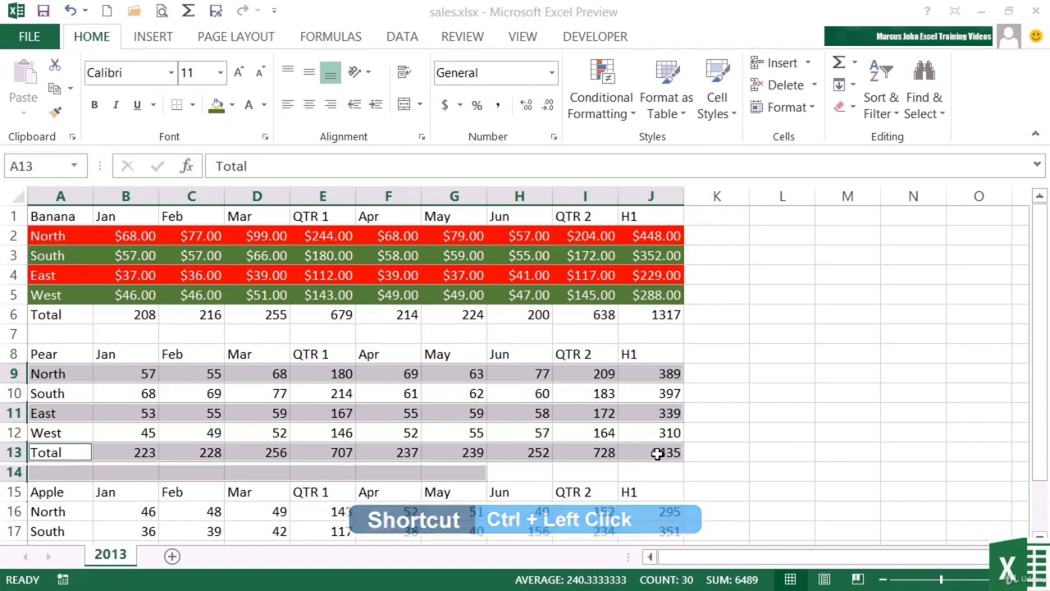
key(F4)
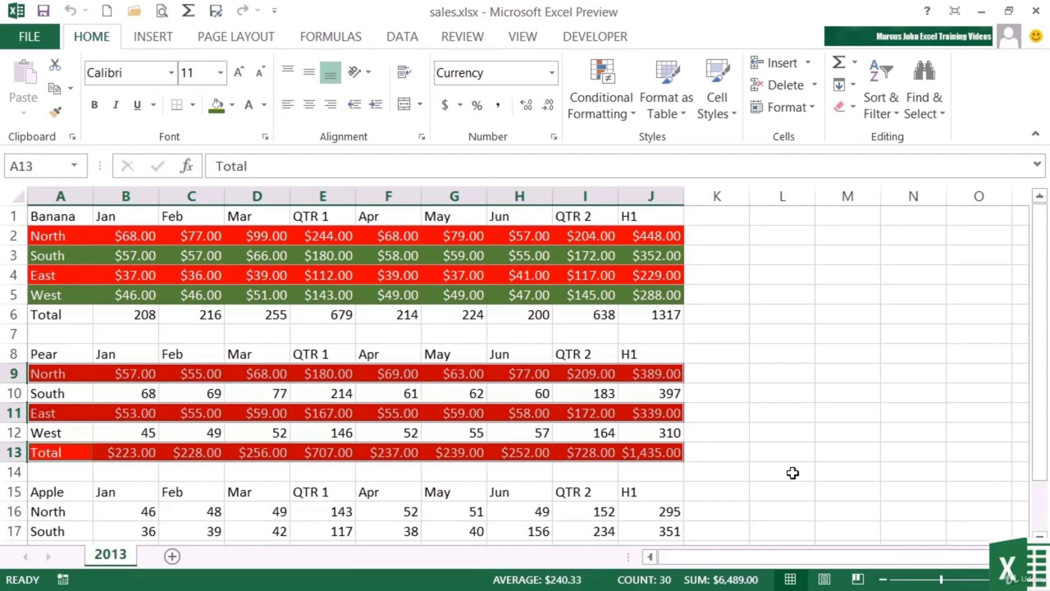
Run the cmdGreen macro on the Pear South and West rows together, A10:J10 and A12:J12
click(69, 389)
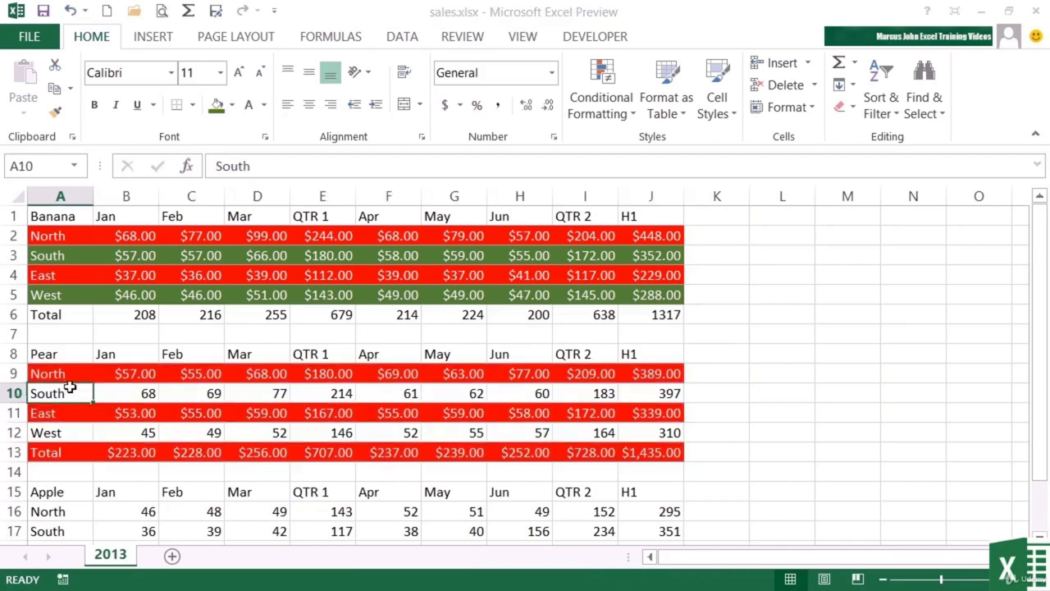
drag(66, 391, 673, 394)
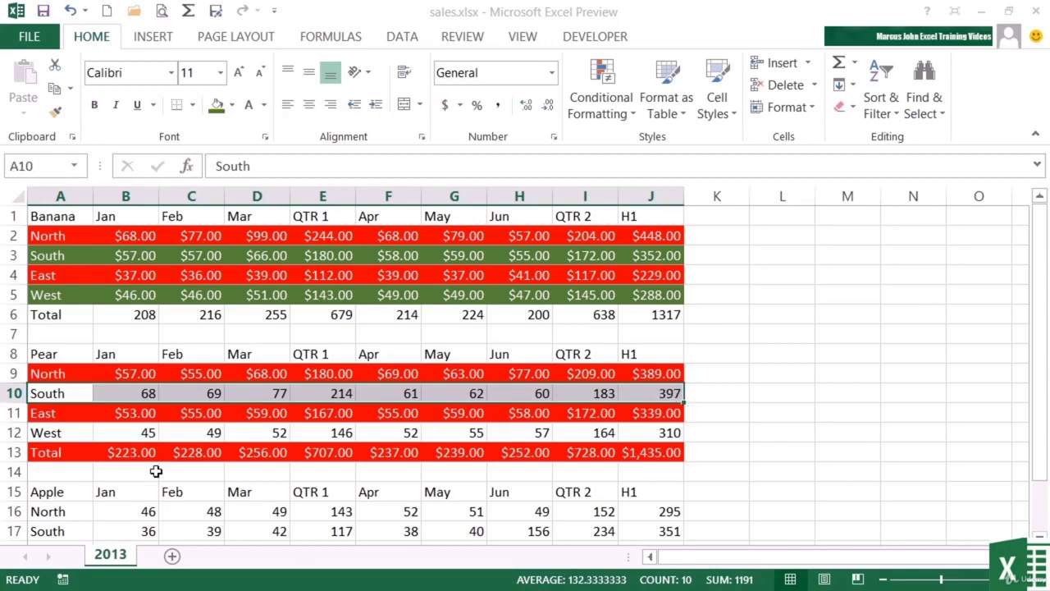
drag(73, 434, 643, 431)
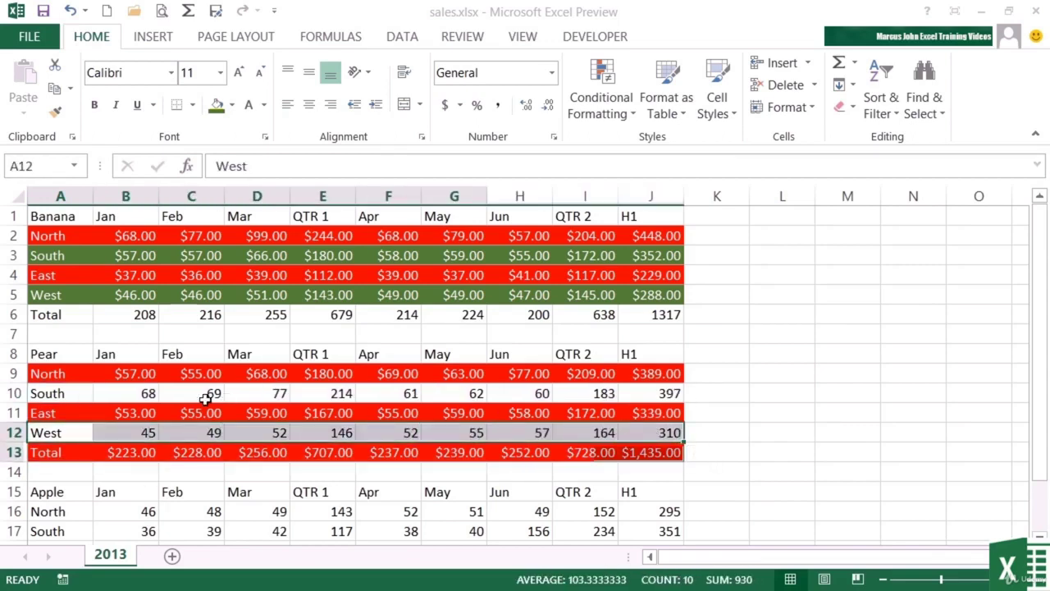
drag(63, 394, 633, 393)
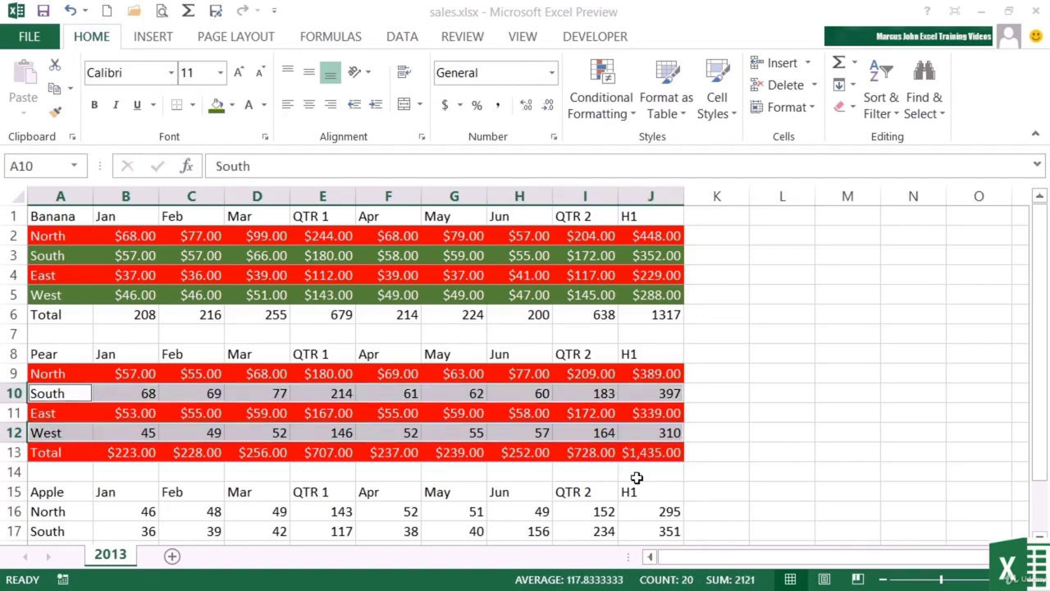
key(F4)
click(733, 472)
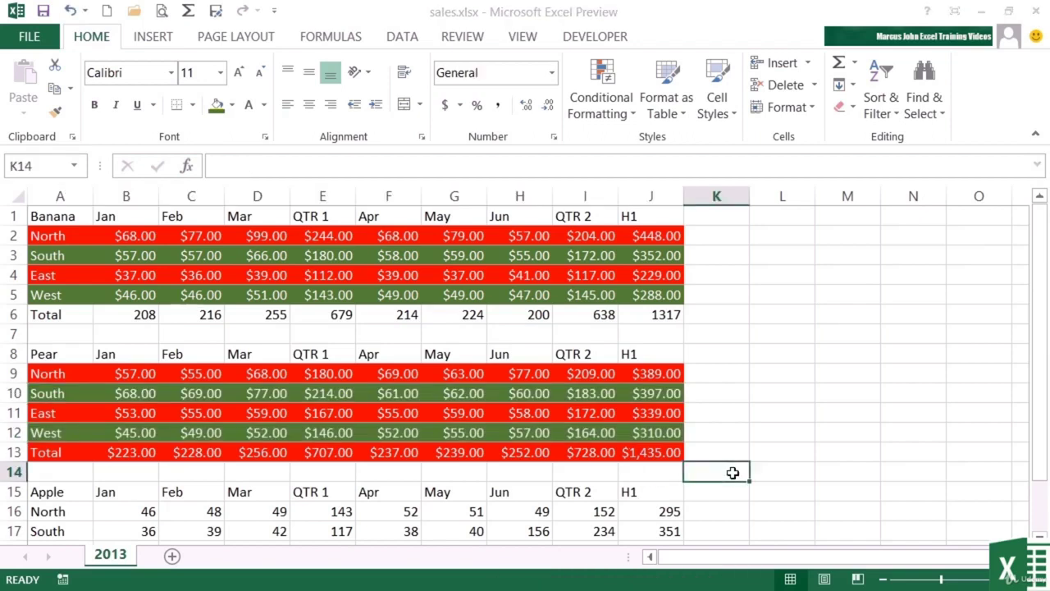